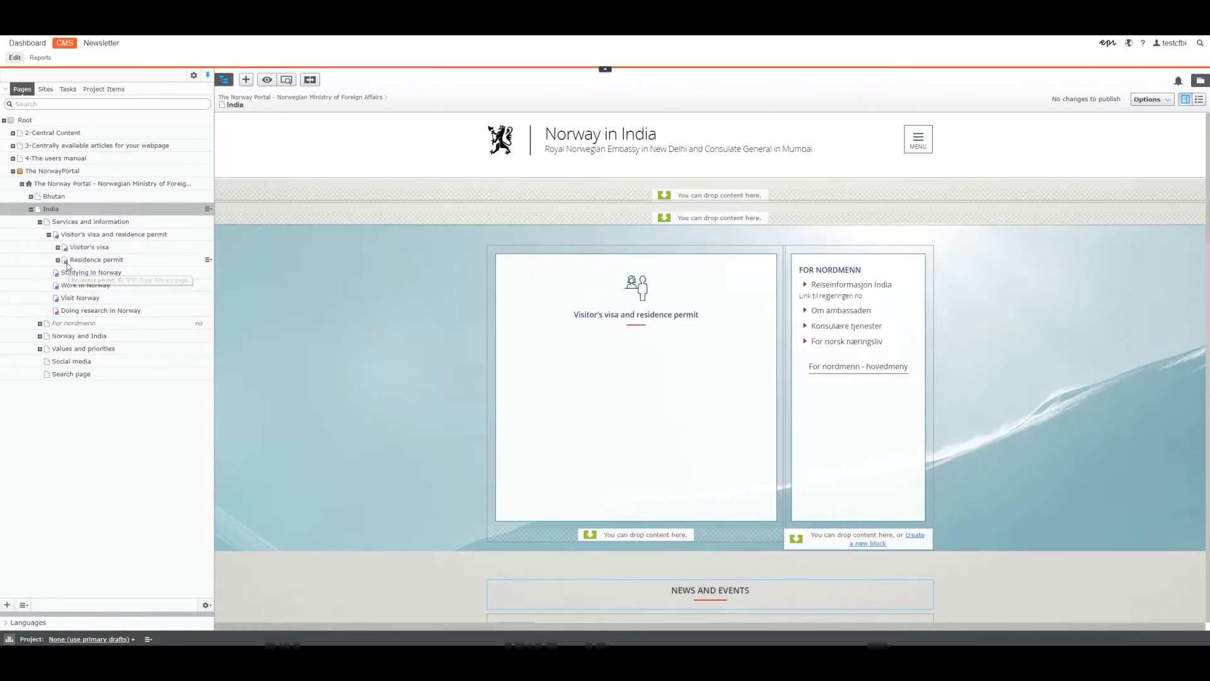
Open the Visitor's visa and residence permit page under India and examine its fetched-content notice, ingress paragraphs and information links.
click(85, 236)
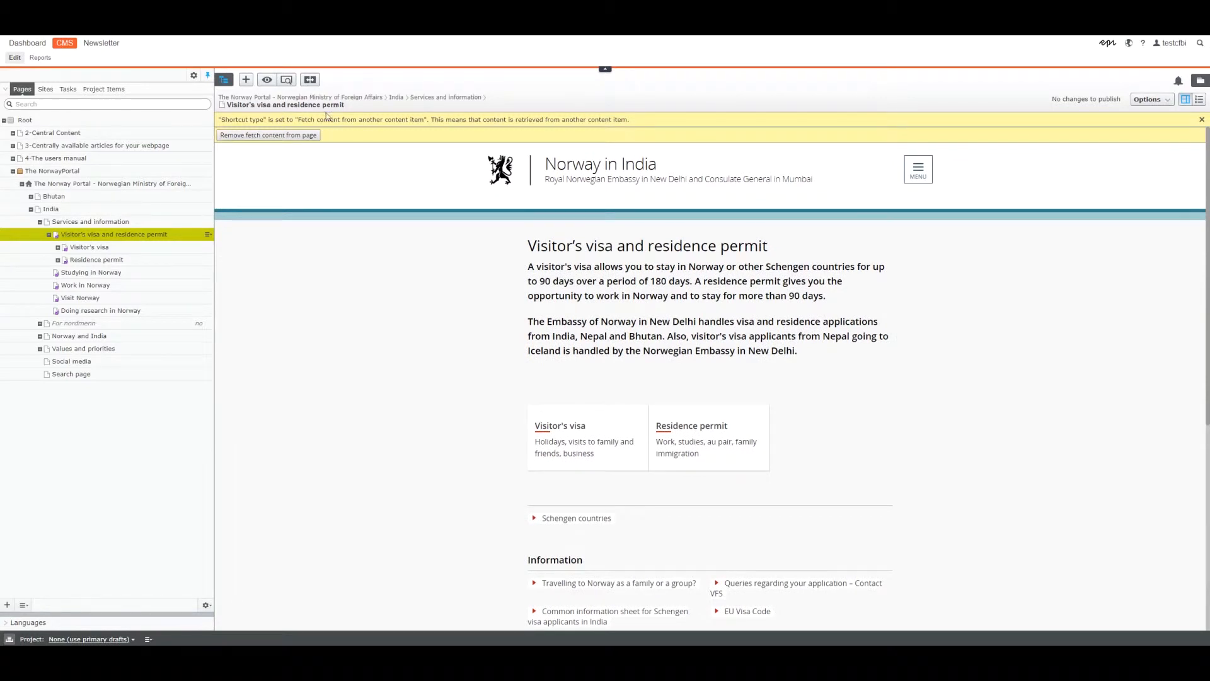
drag(275, 120, 507, 119)
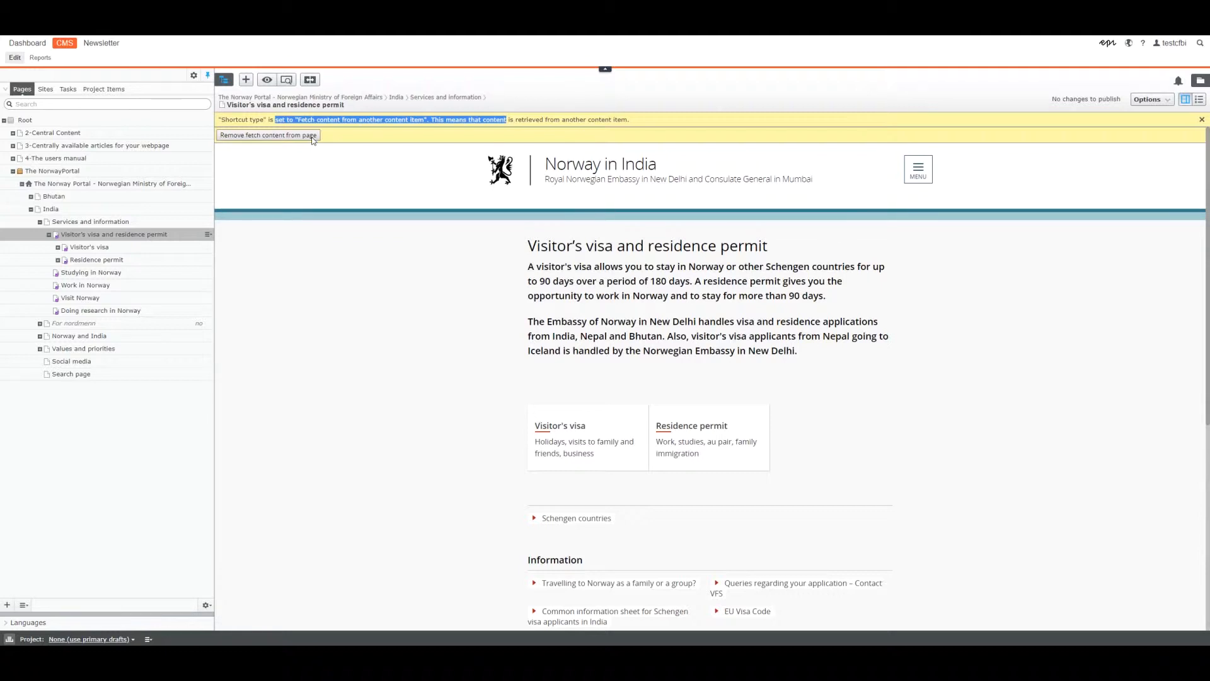
click(336, 277)
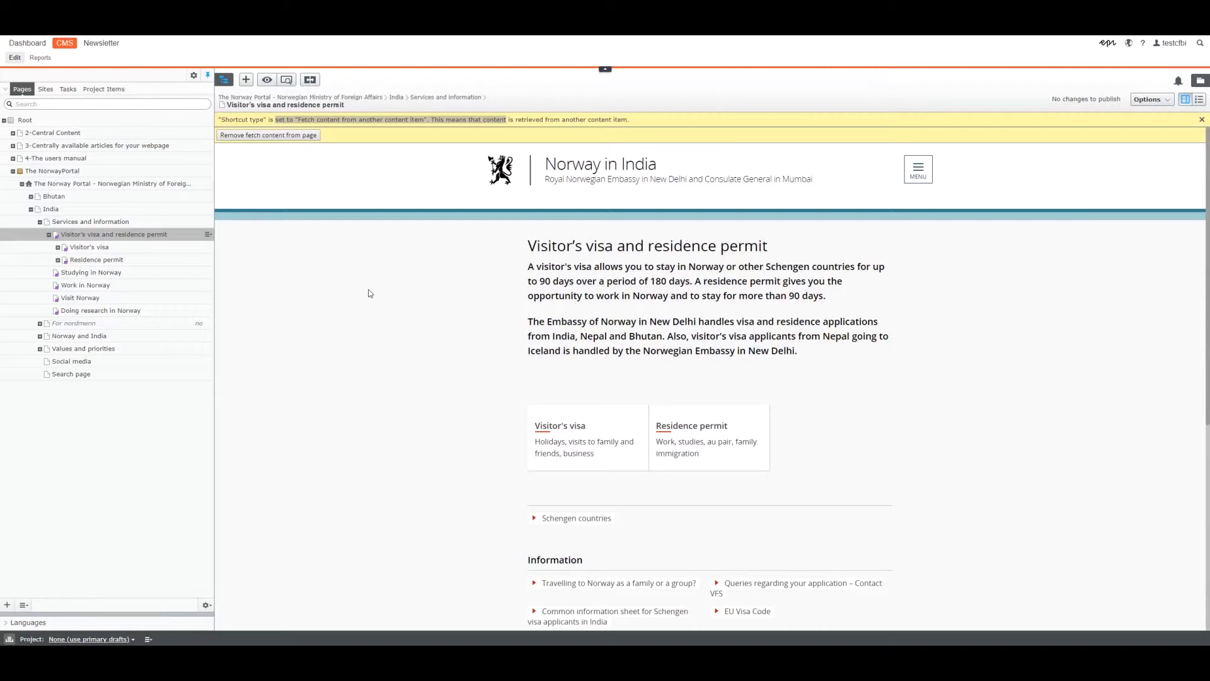
scroll(369, 293, down, 1)
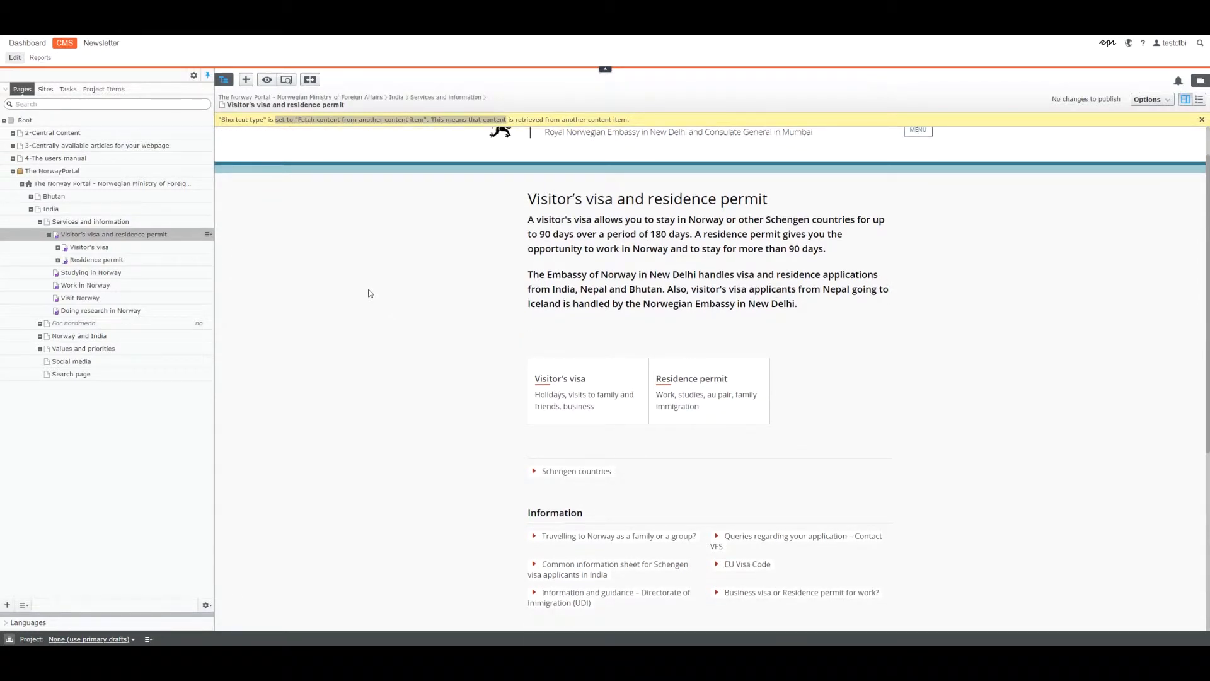
scroll(466, 313, up, 1)
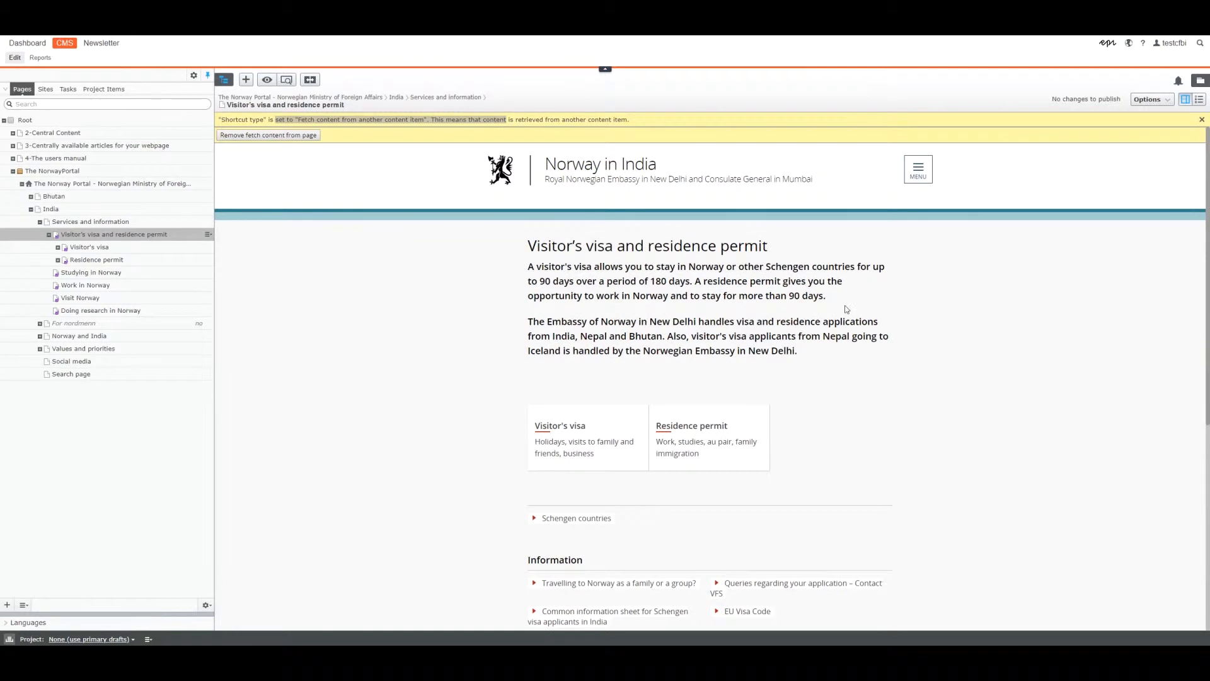
drag(826, 296, 529, 266)
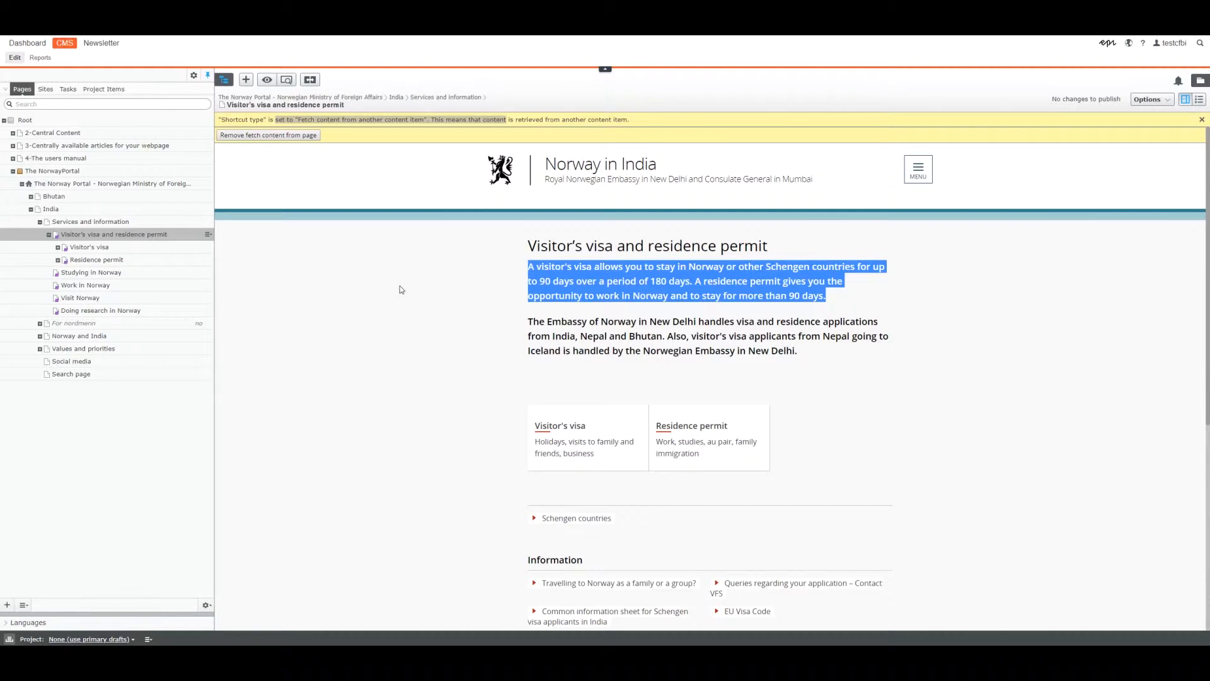
drag(818, 356, 528, 323)
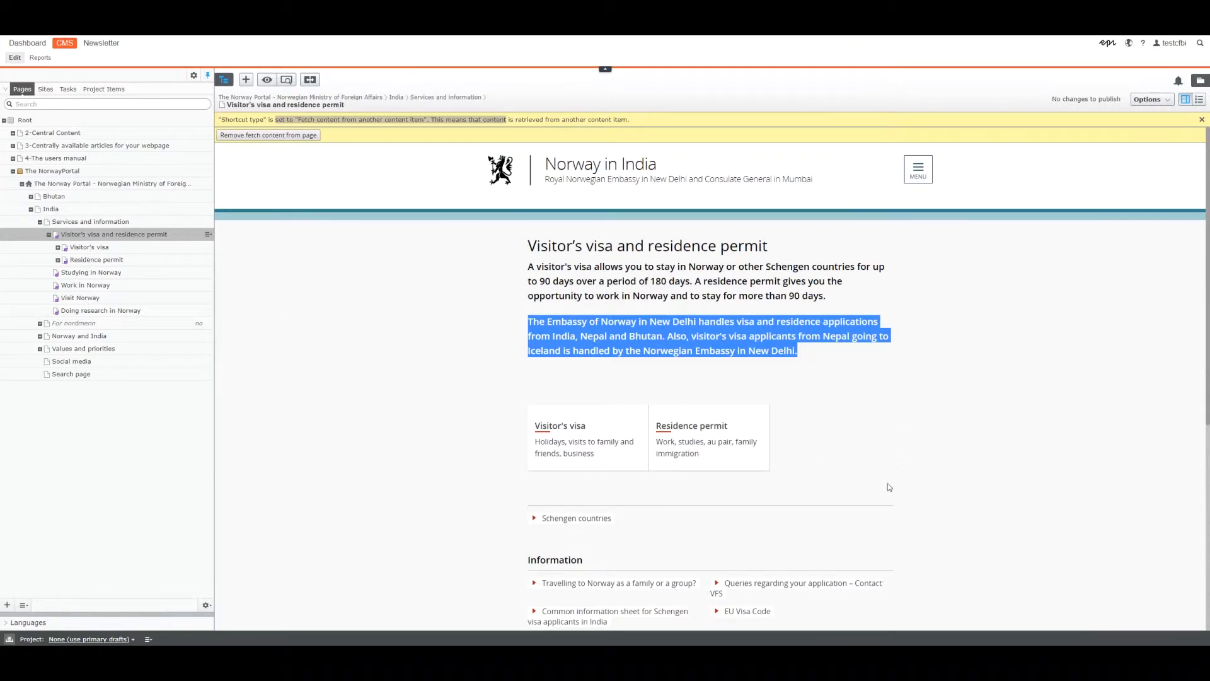
scroll(887, 482, down, 3)
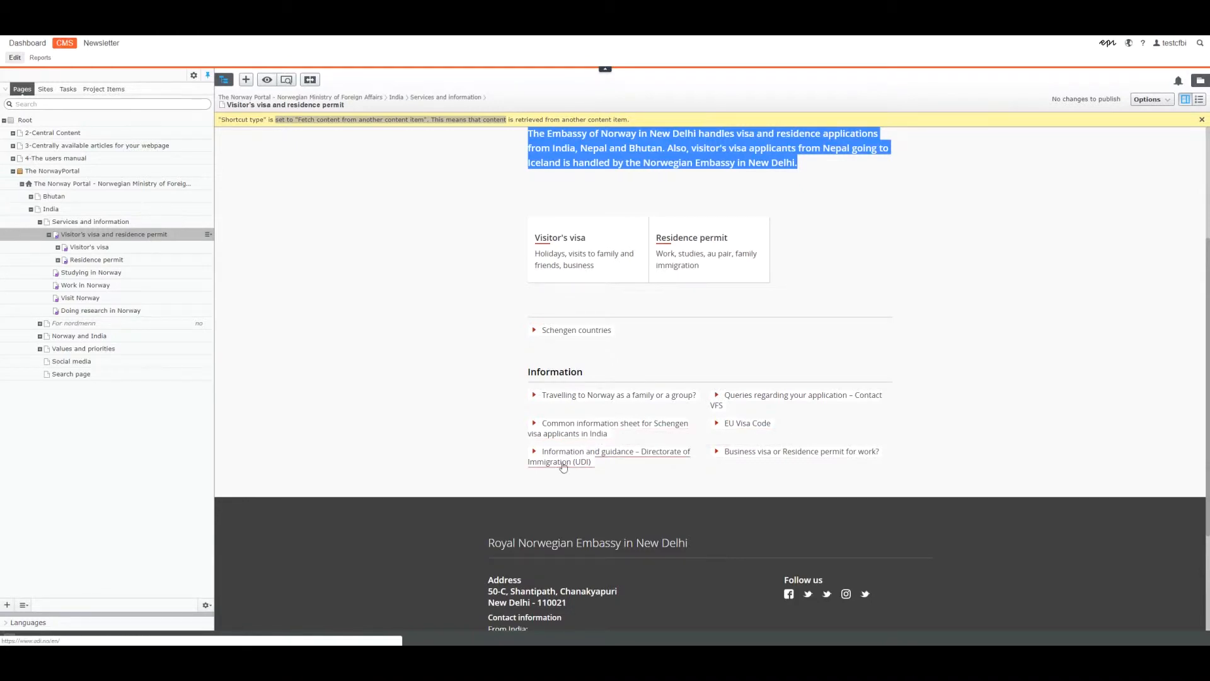
scroll(954, 450, up, 1)
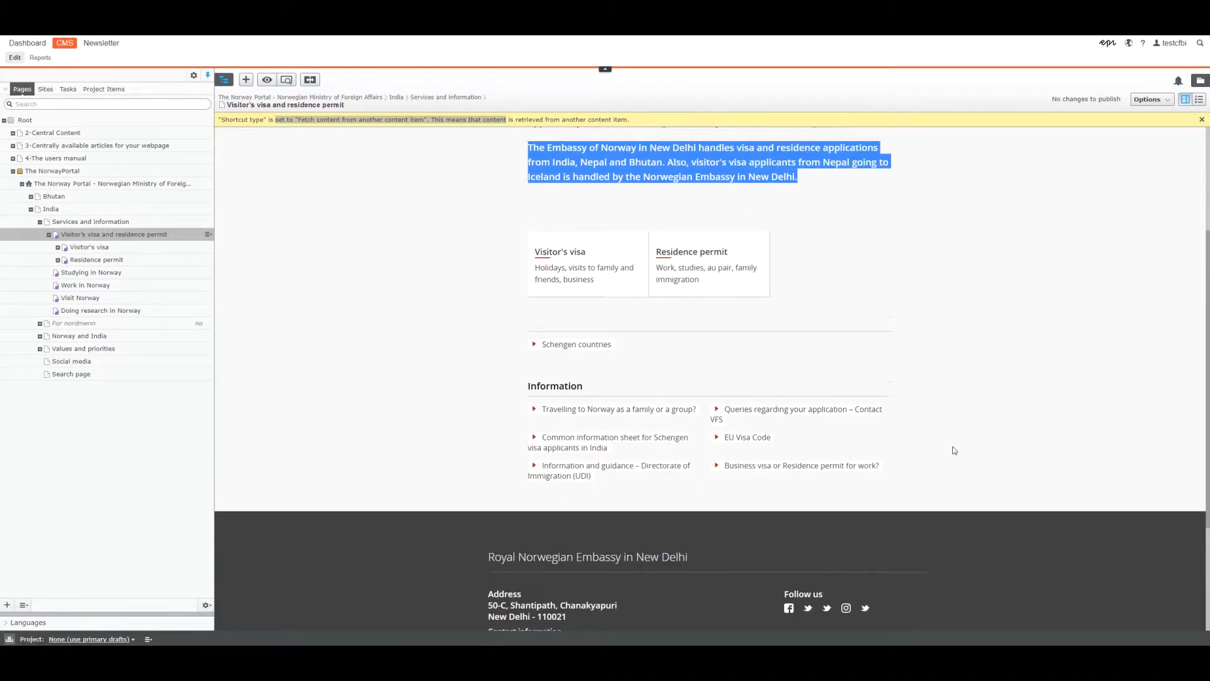
scroll(954, 450, up, 3)
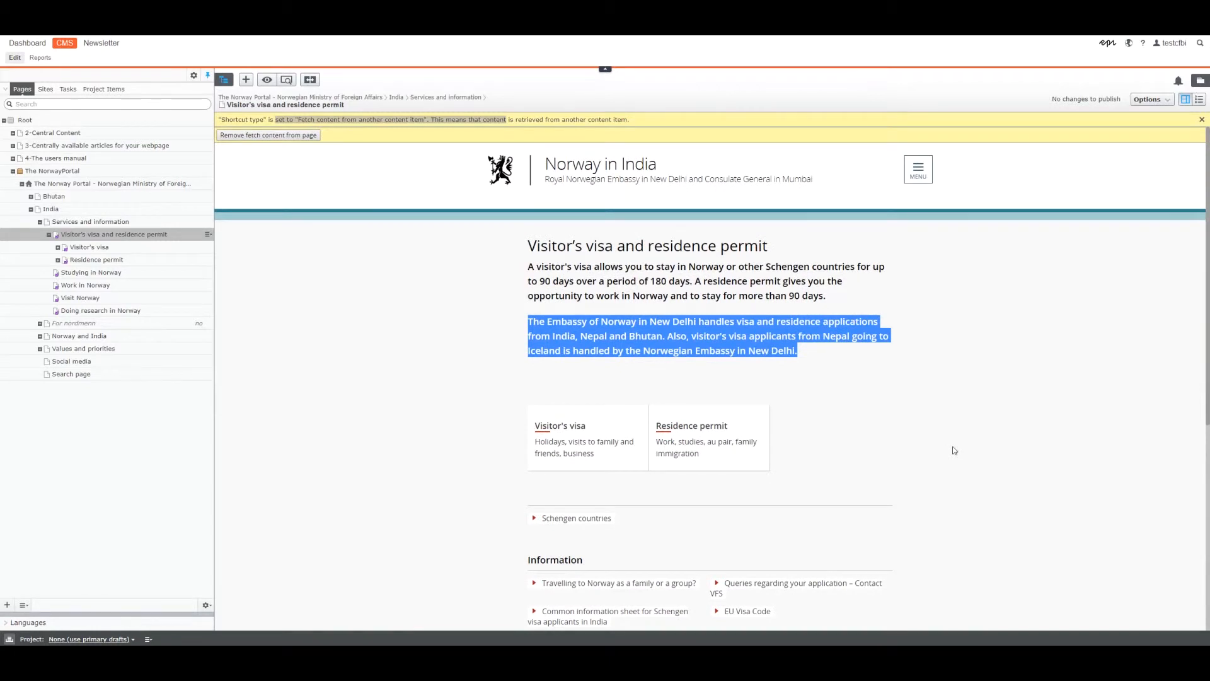
click(955, 451)
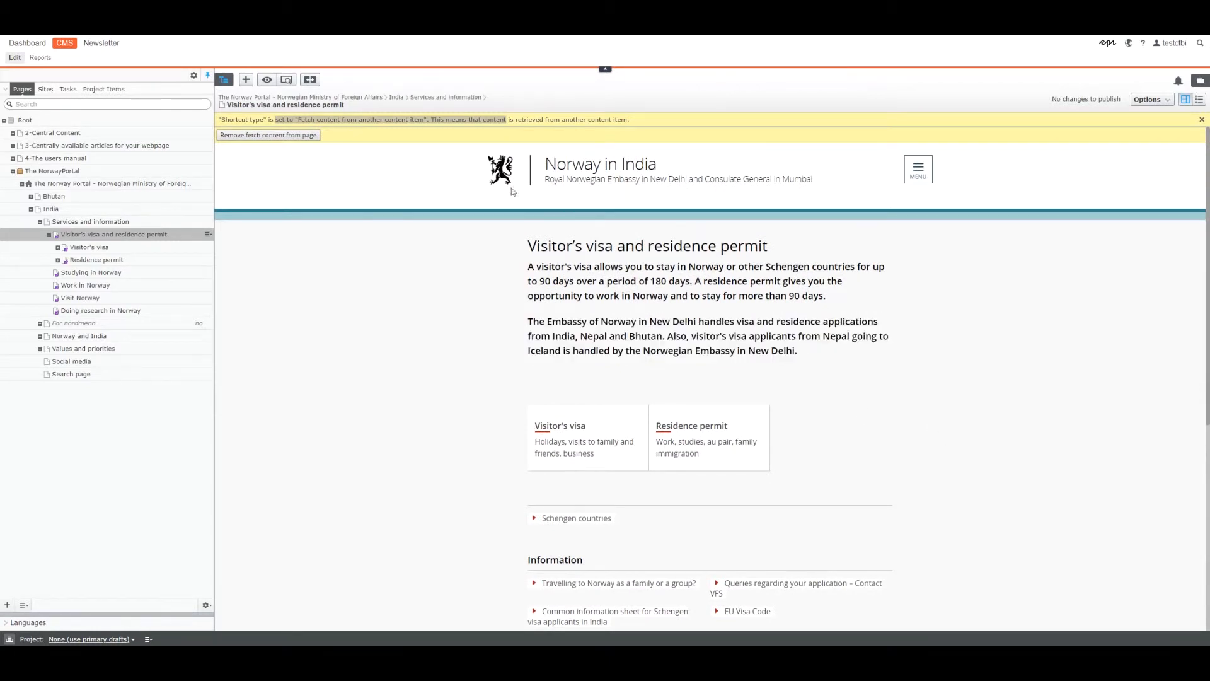
Visit the India start page, follow its Visitor's visa and residence permit box, and open the Visitor's visa page from there.
click(502, 173)
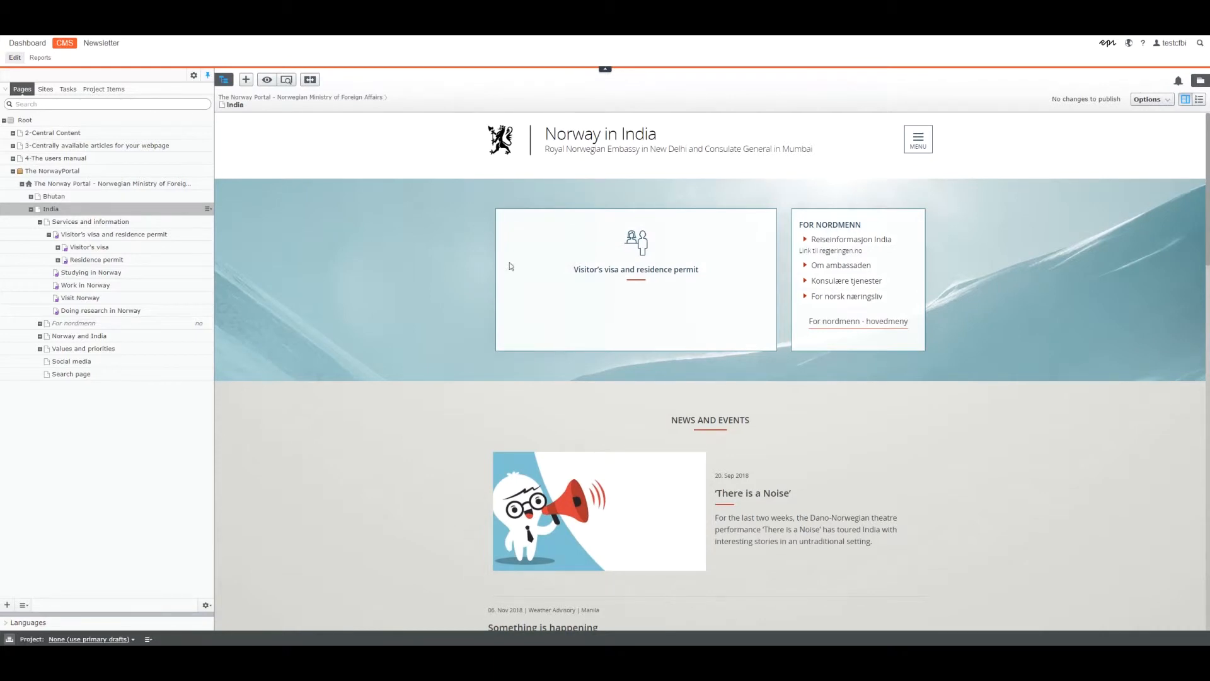
click(647, 277)
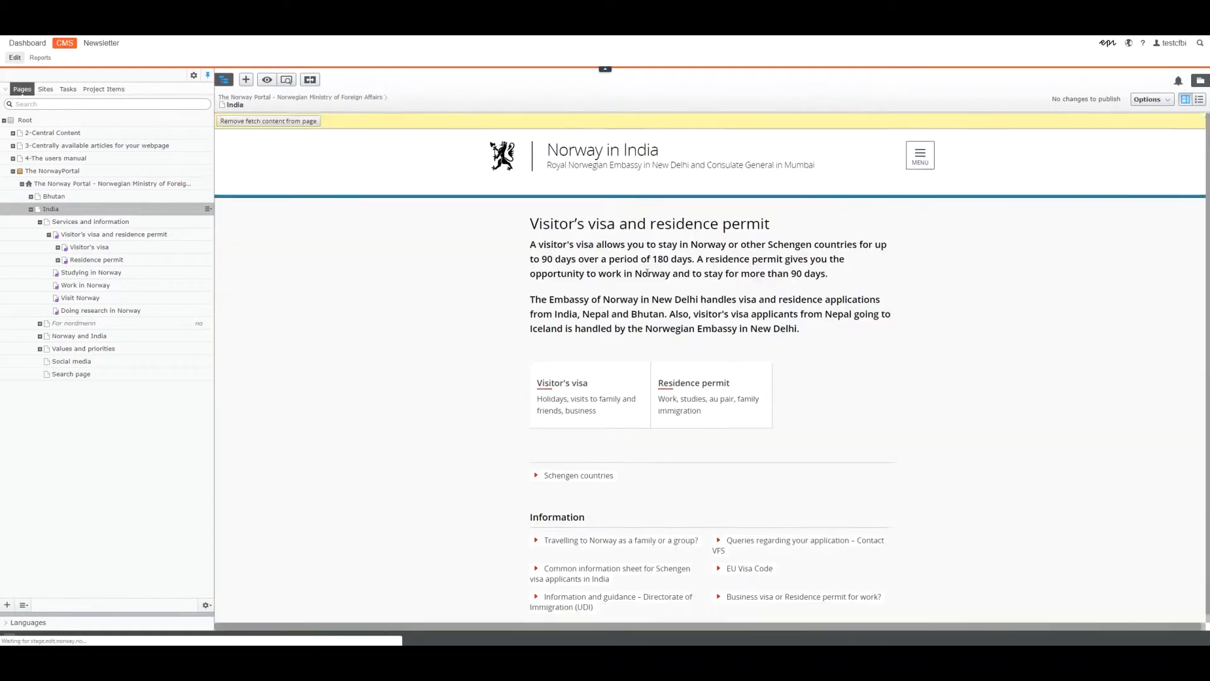
click(575, 451)
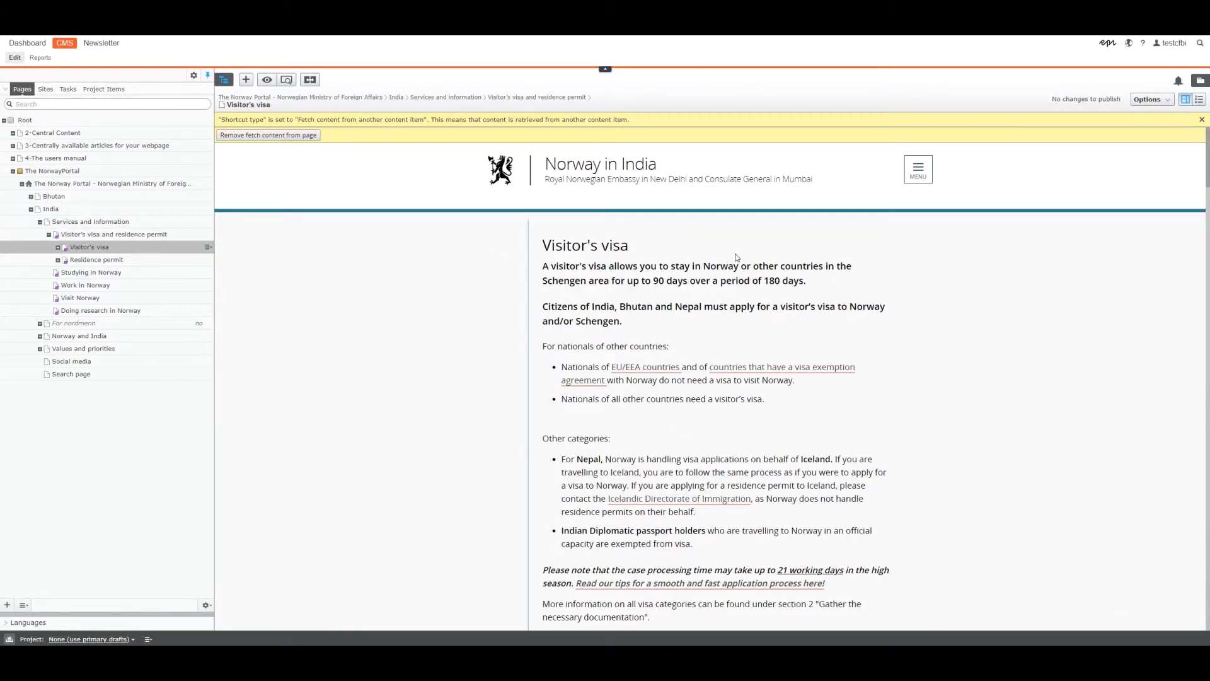
click(164, 235)
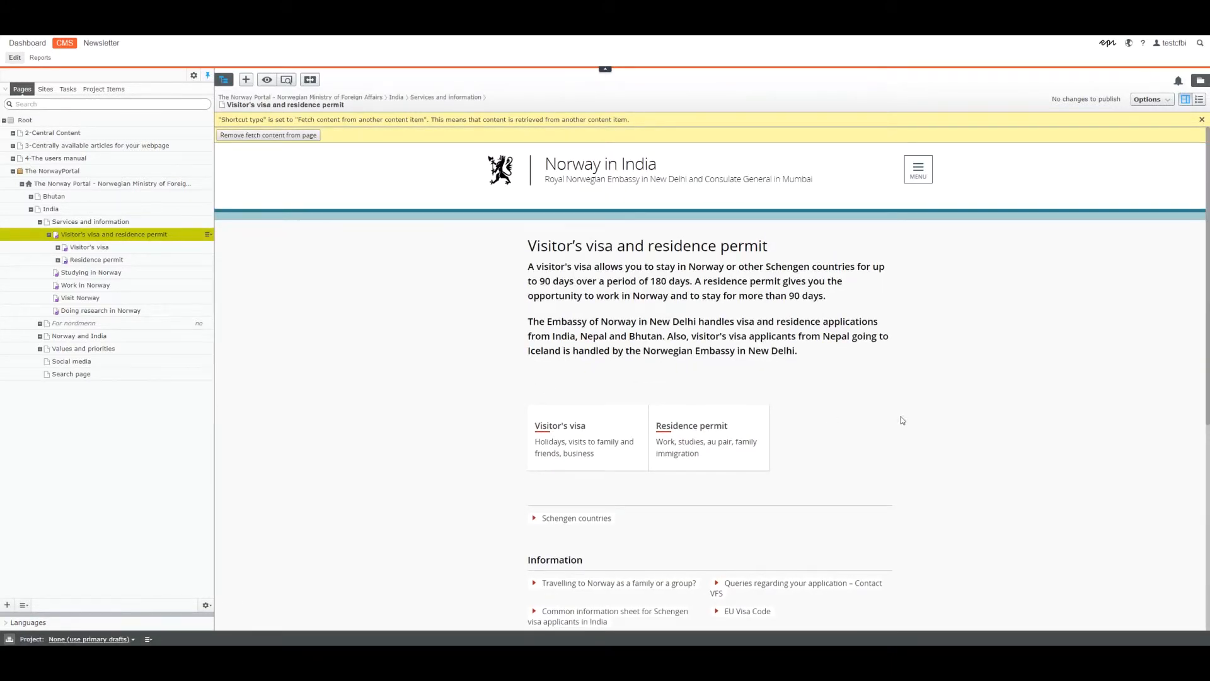
click(593, 453)
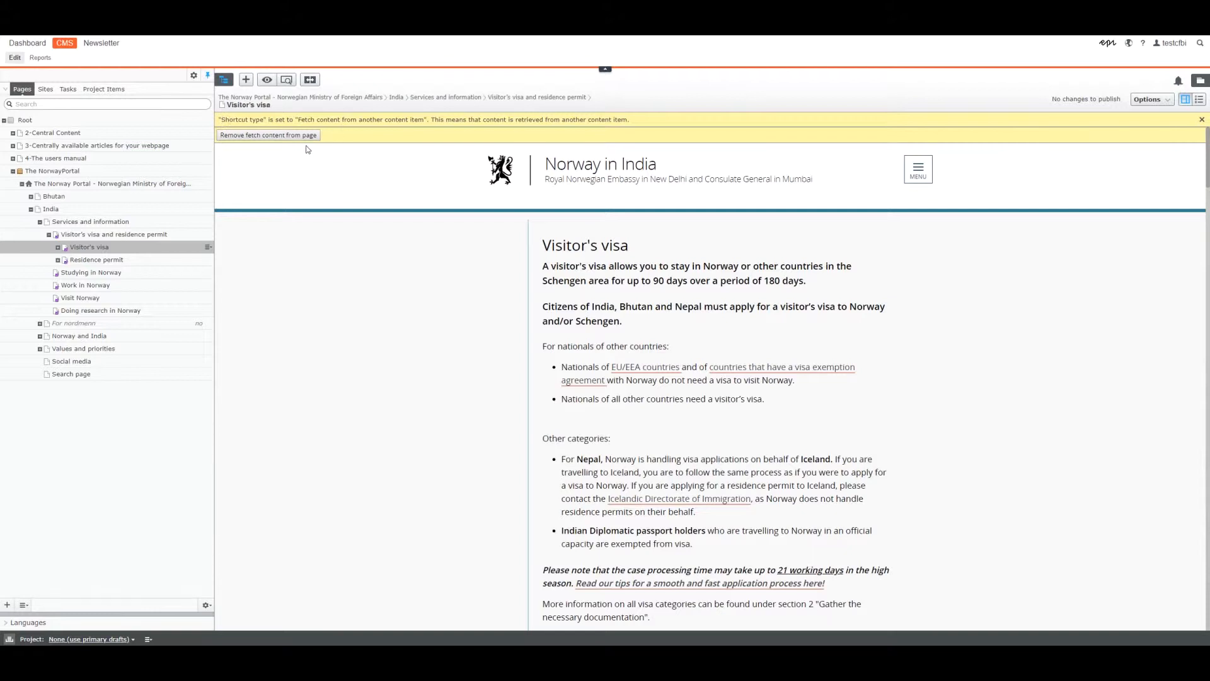
Expand the Visitor's visa and Residence permit subpages in the page tree and examine the Visitor's visa page's introductory paragraphs.
click(58, 248)
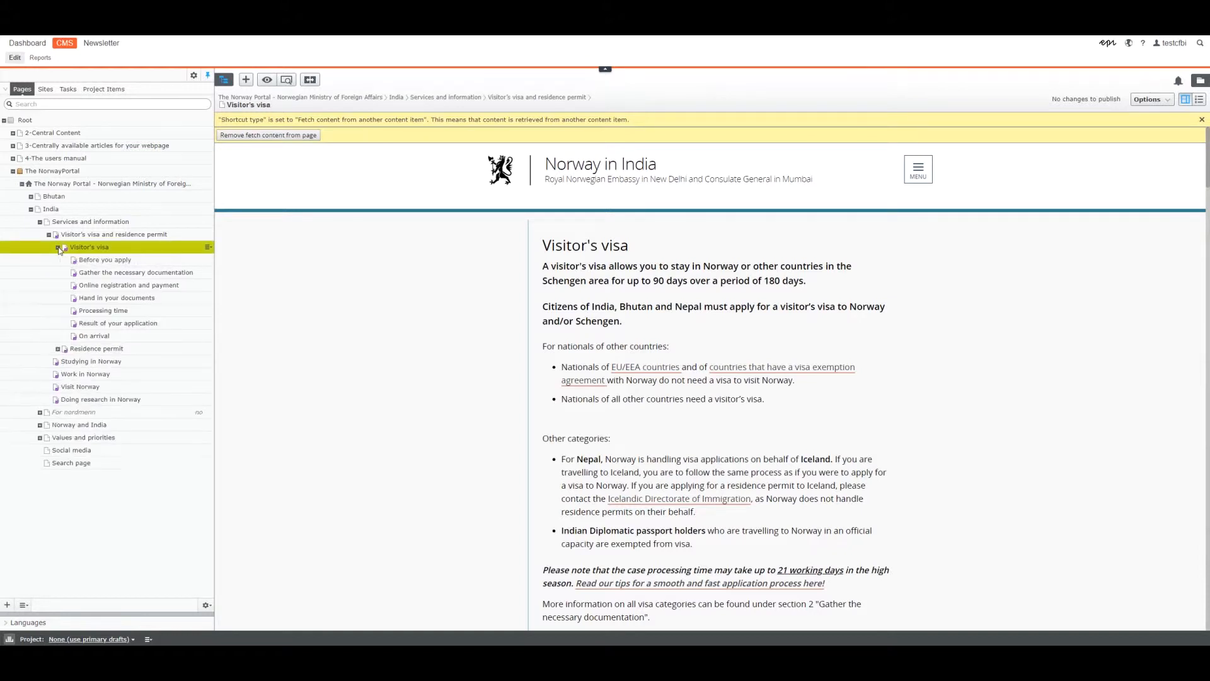
click(57, 349)
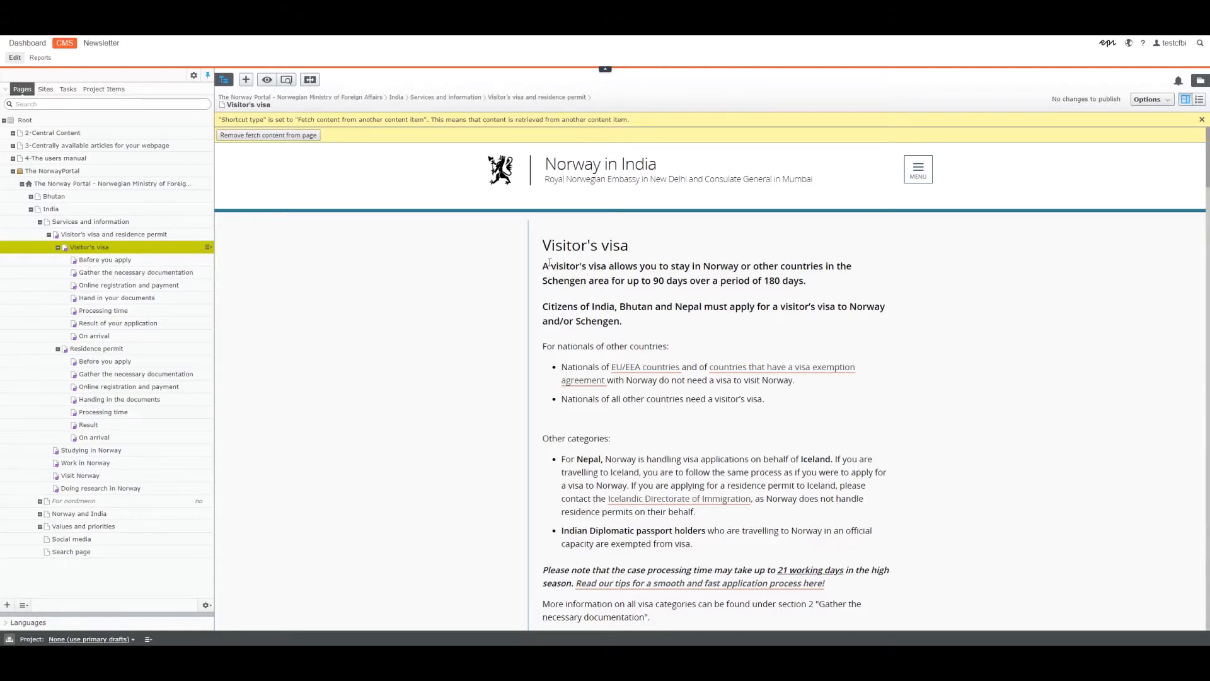
drag(543, 265, 857, 283)
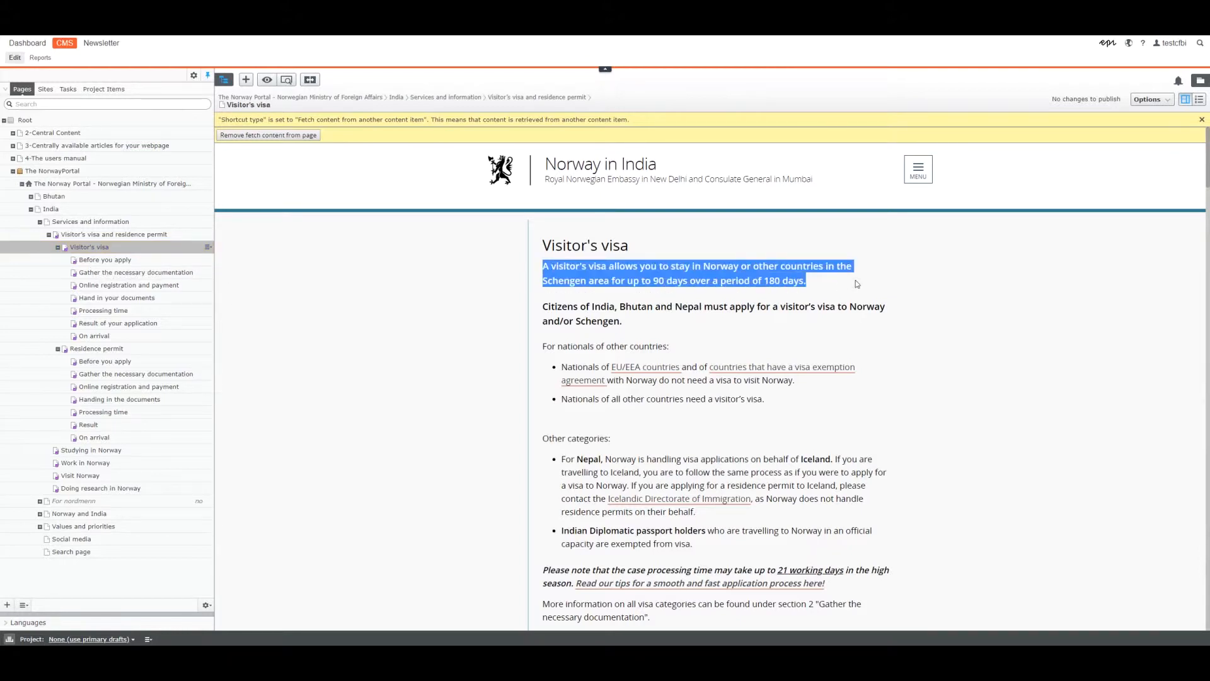
drag(624, 323, 536, 310)
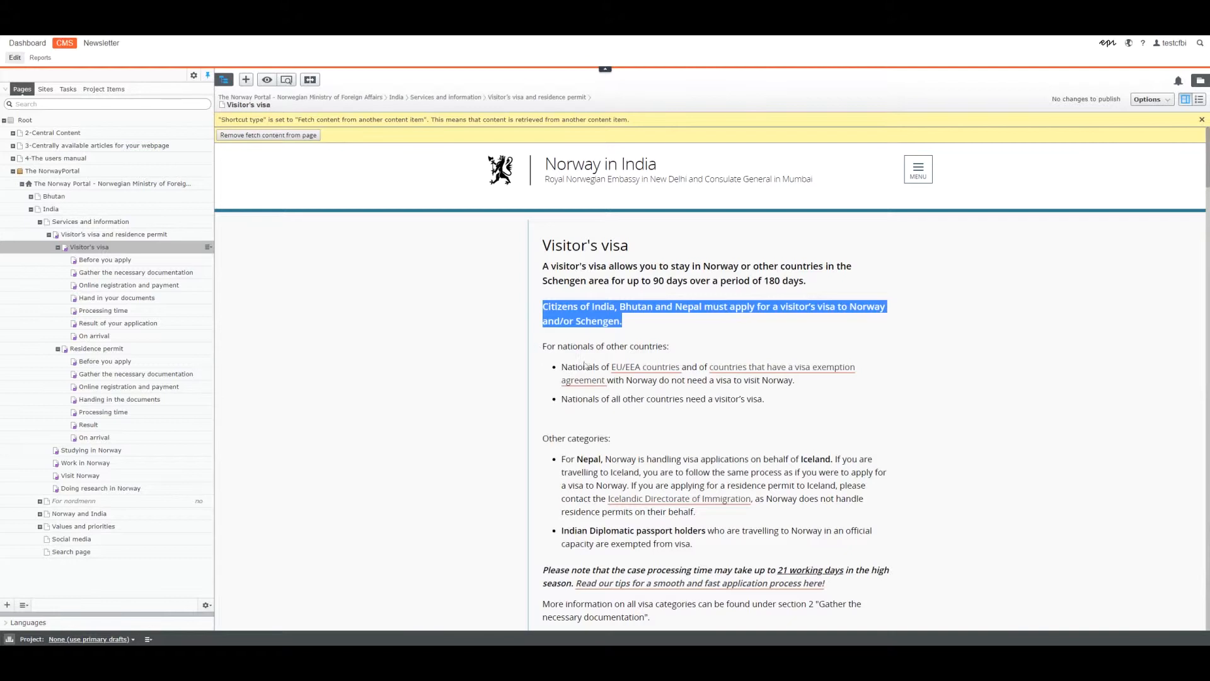
scroll(761, 540, down, 3)
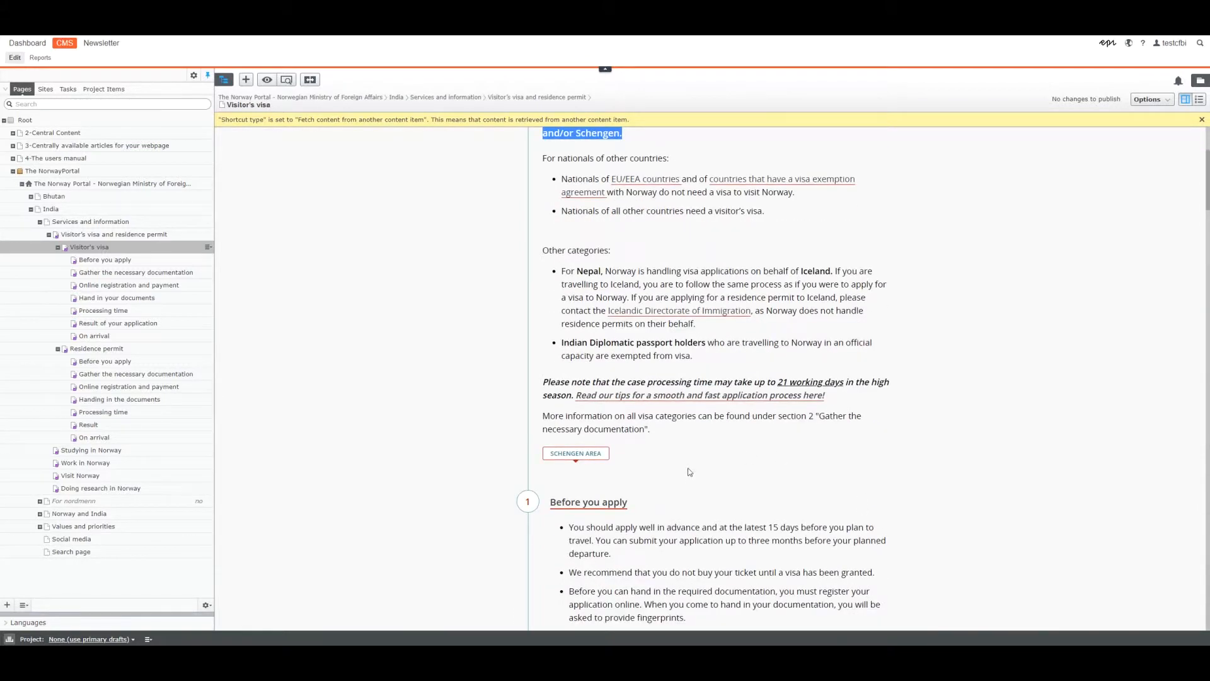
scroll(690, 472, up, 3)
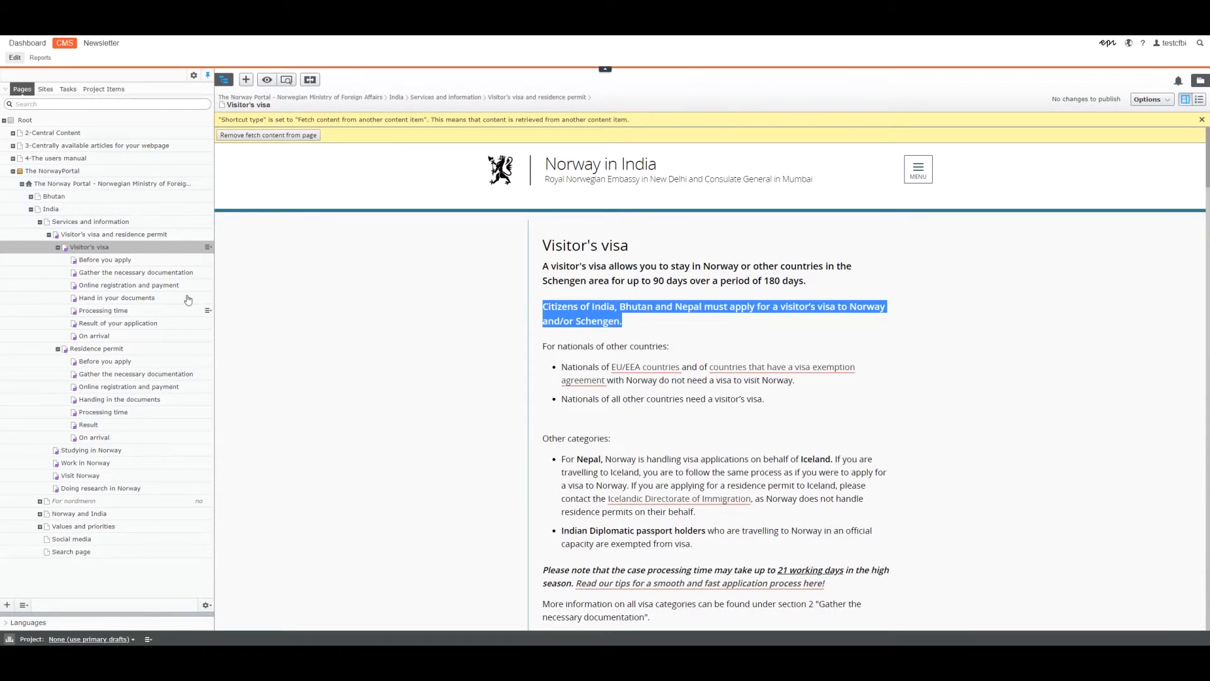
Show all properties of the Visitor's visa and residence permit page and select its Additional ingress text.
click(115, 236)
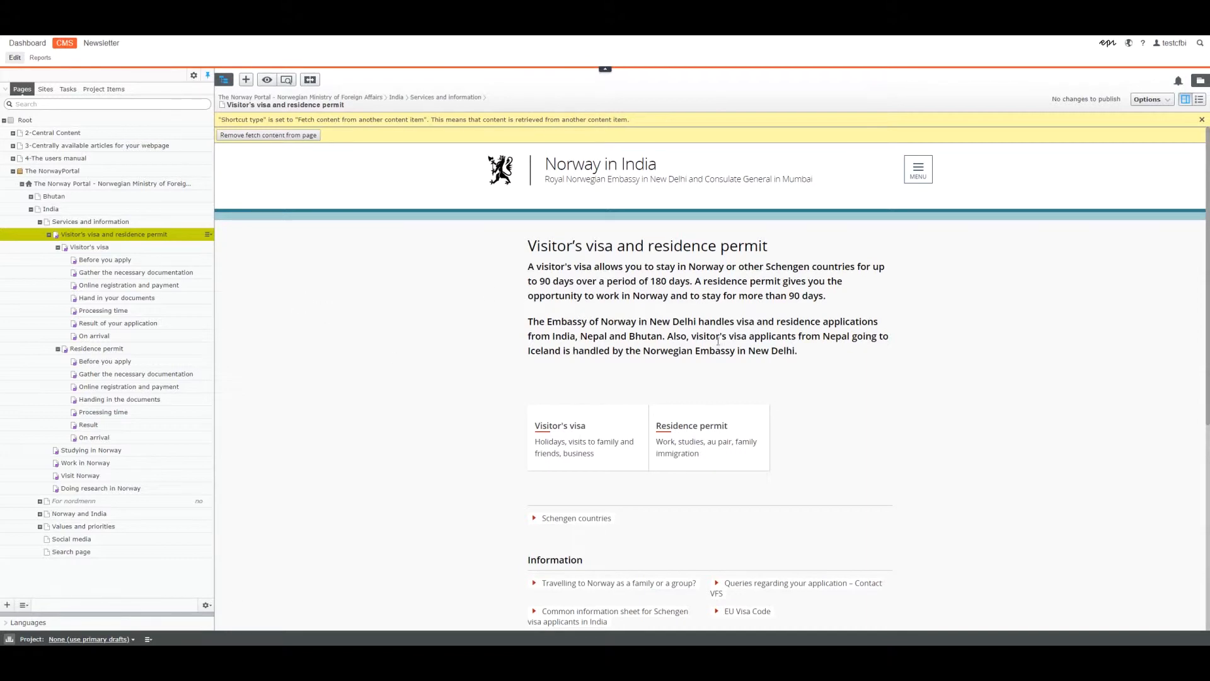
scroll(965, 377, down, 5)
scroll(965, 382, up, 5)
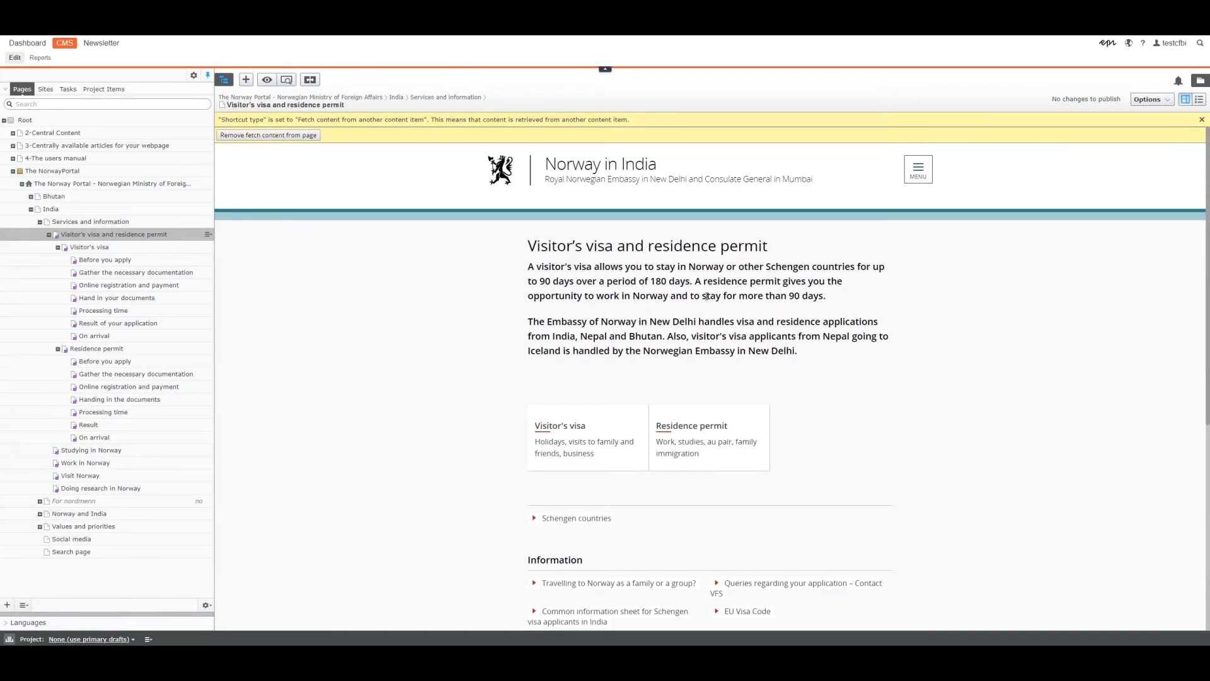
click(1201, 103)
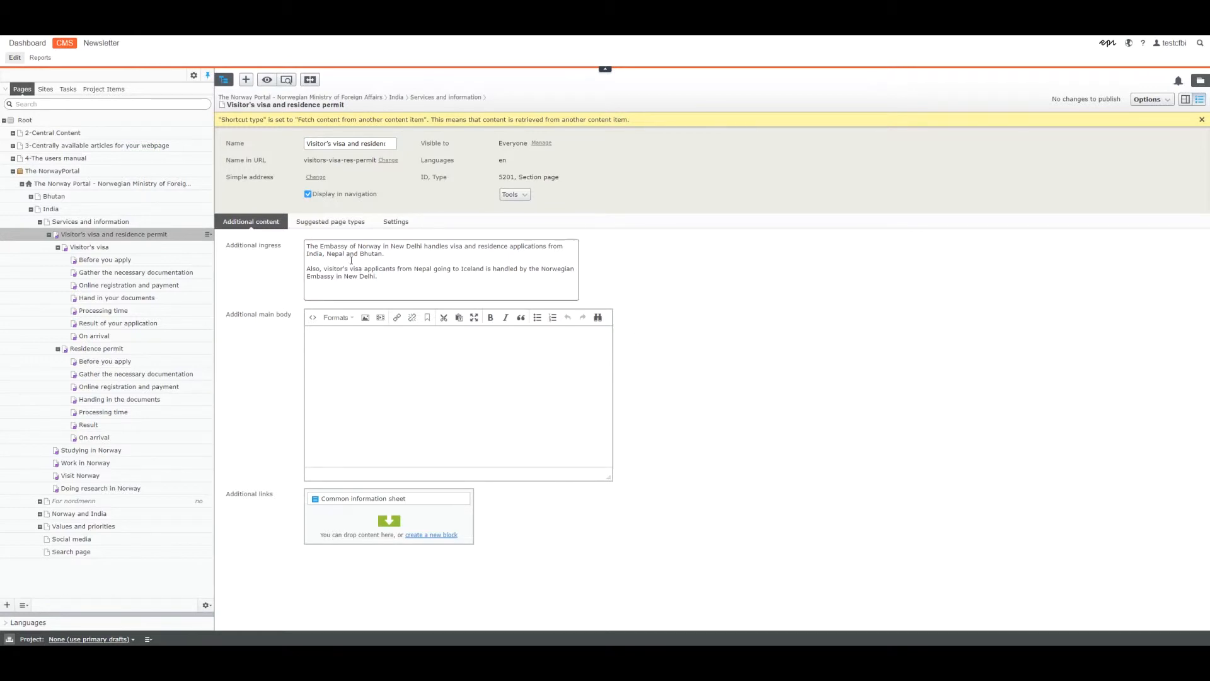
drag(389, 254, 300, 249)
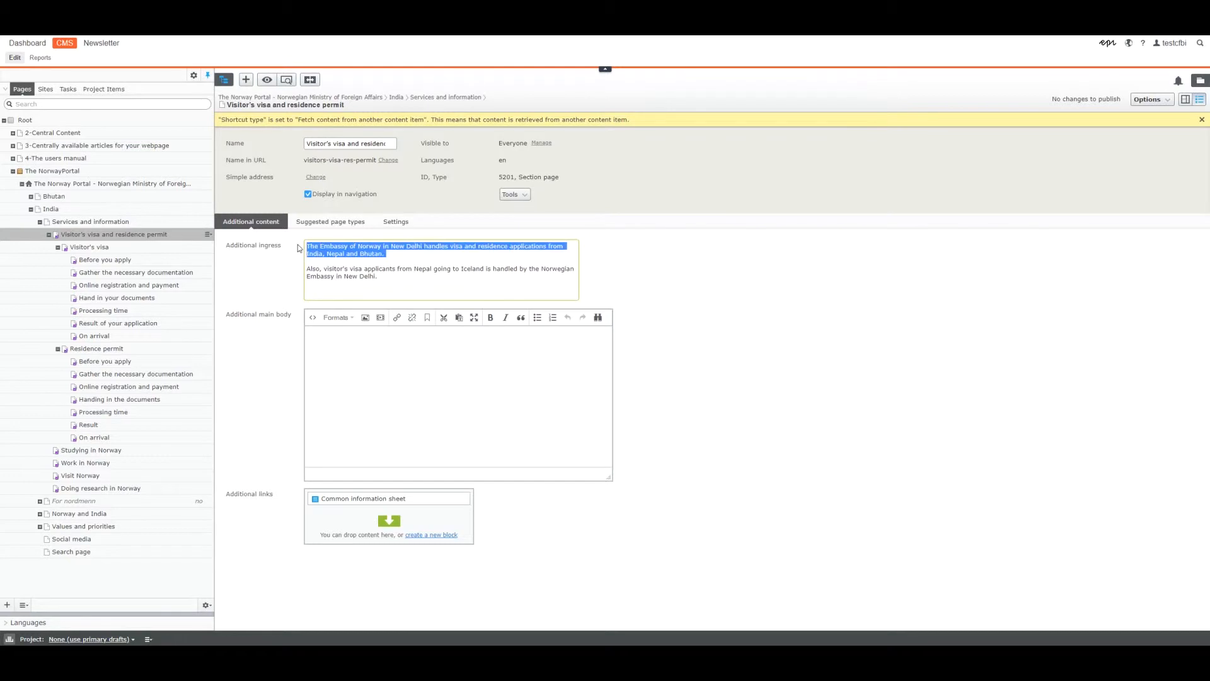
drag(381, 278, 299, 243)
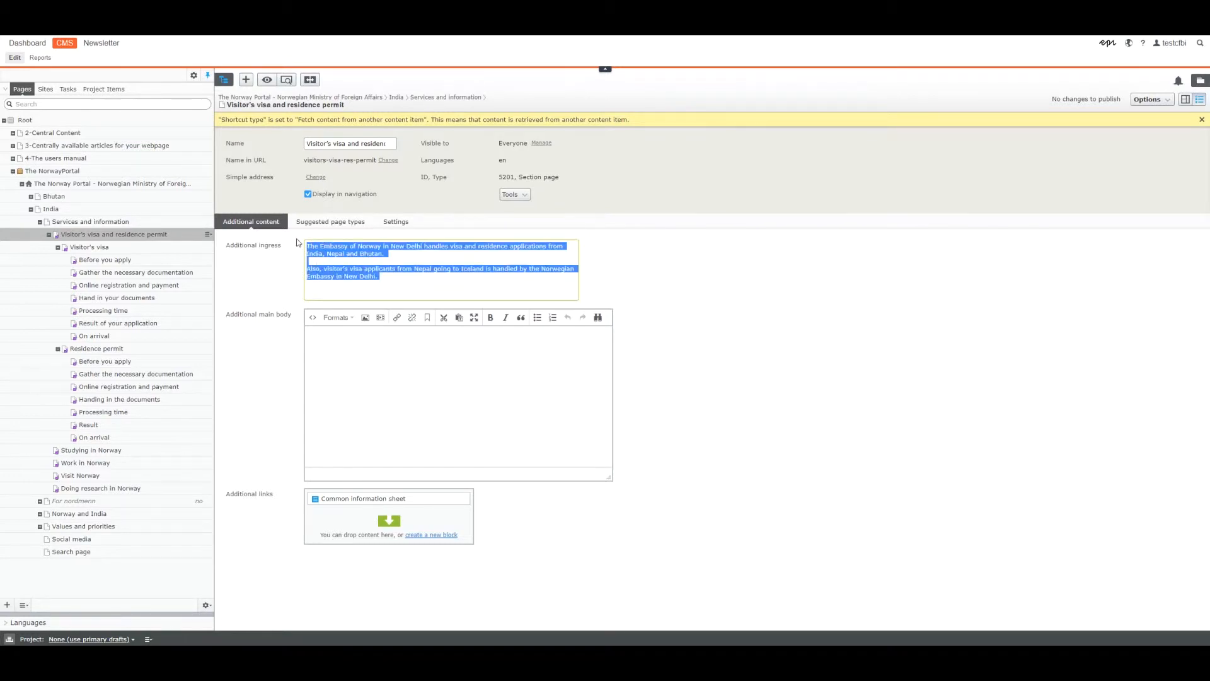
Enter "more content!" as the first line of the page's Additional main body.
click(360, 374)
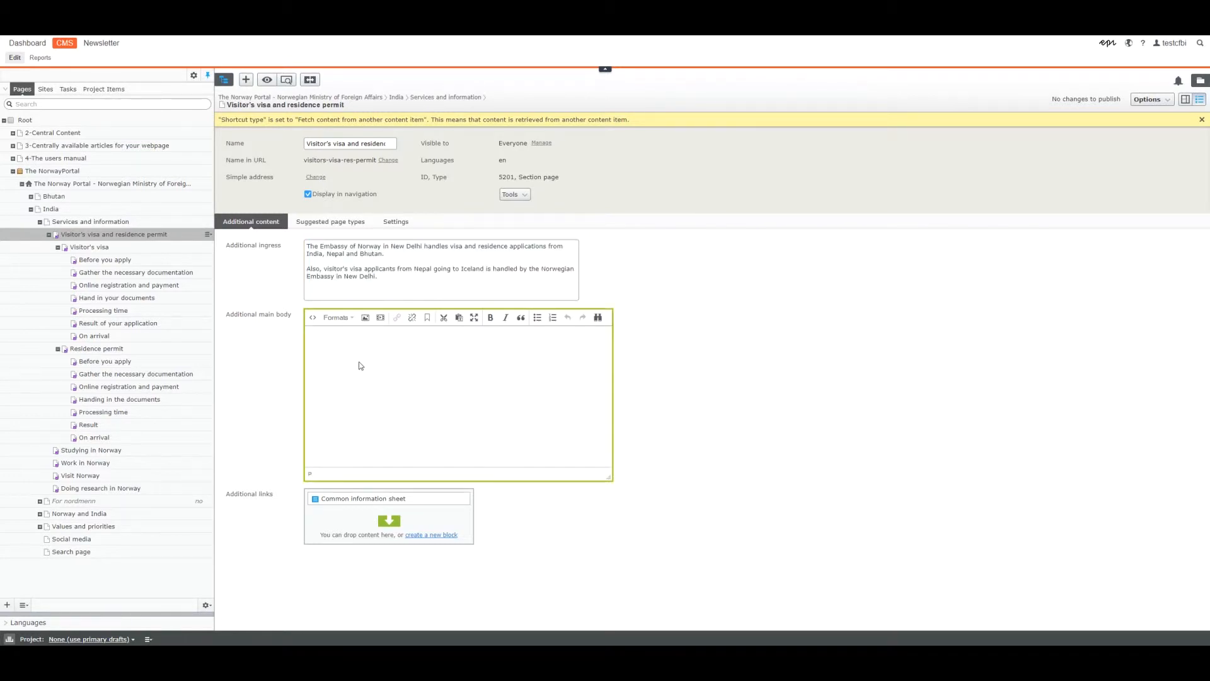
text(more con)
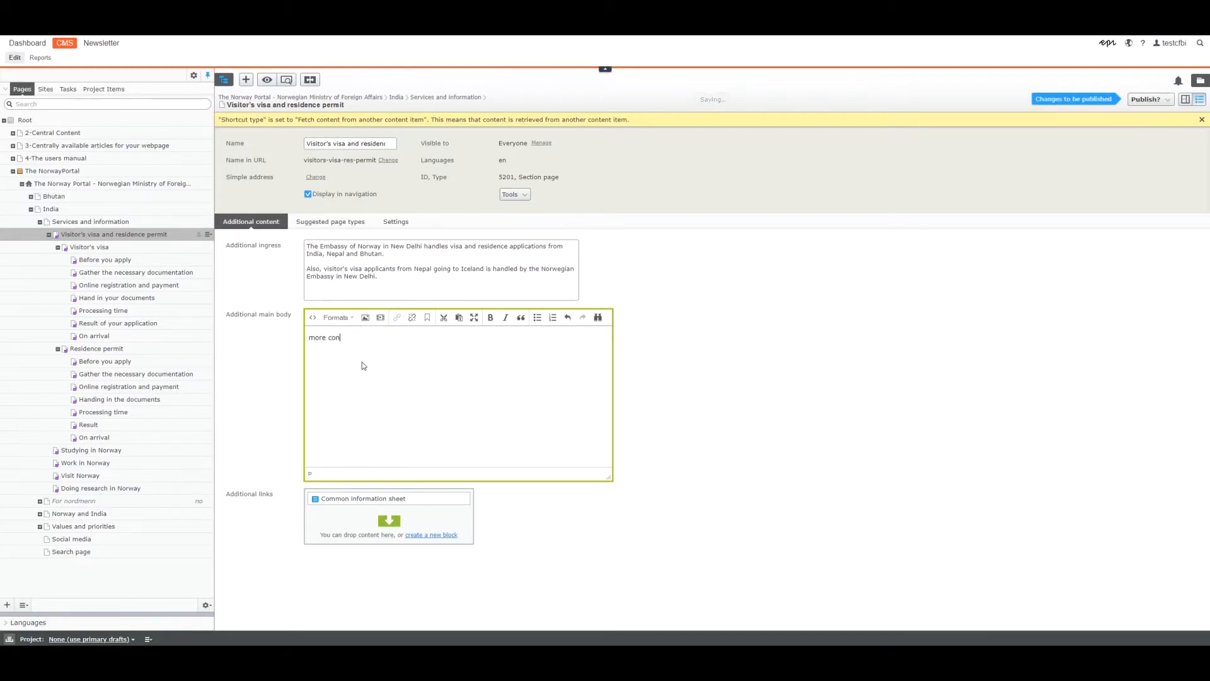
text(tent!)
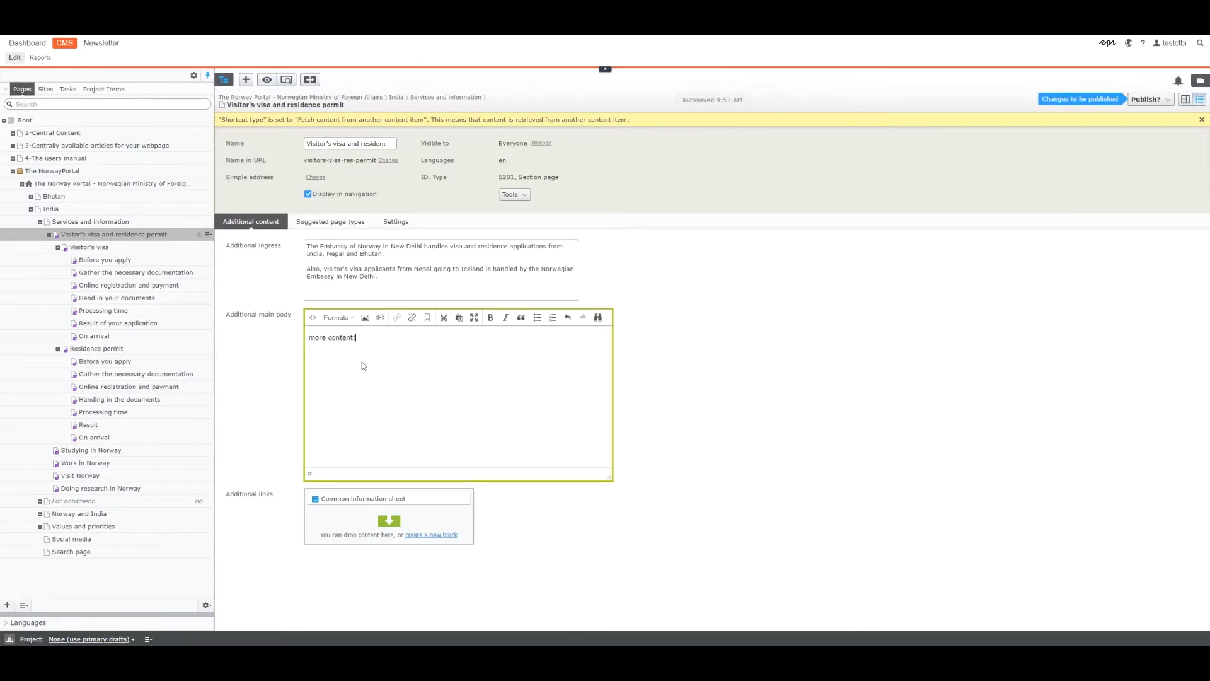
Add a bulleted list with the items 1, 2, 3, 4 and 5 below the "more content!" line.
key(Return)
click(536, 317)
text(q)
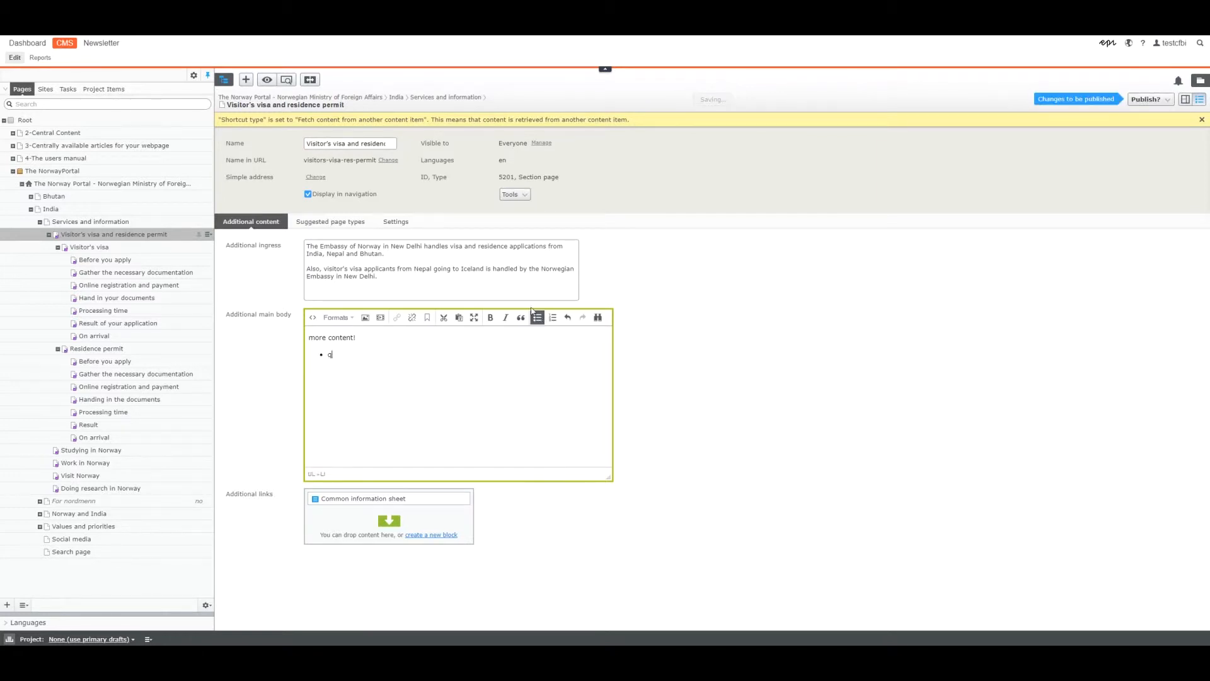
key(Return)
text(2)
key(Return)
text(3)
key(Return)
text(4)
key(Return)
text(5)
key(Return)
Check how the additional main body text and bulleted list appear in the on-page view.
click(1185, 101)
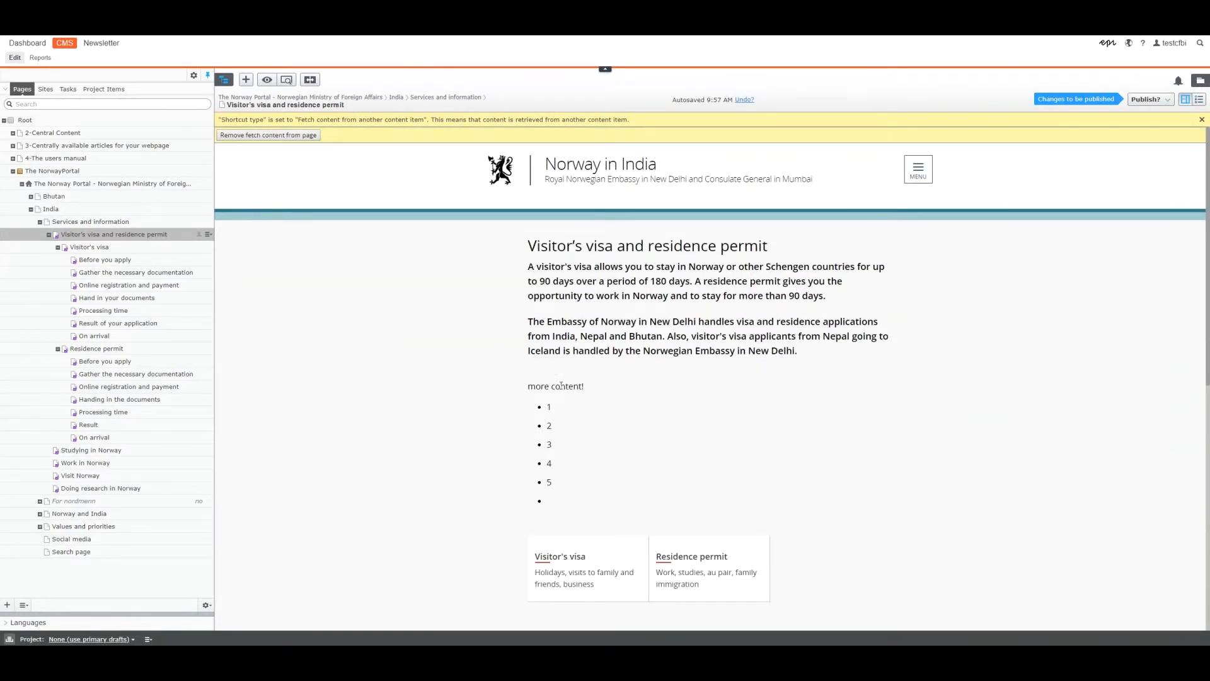
scroll(823, 422, down, 3)
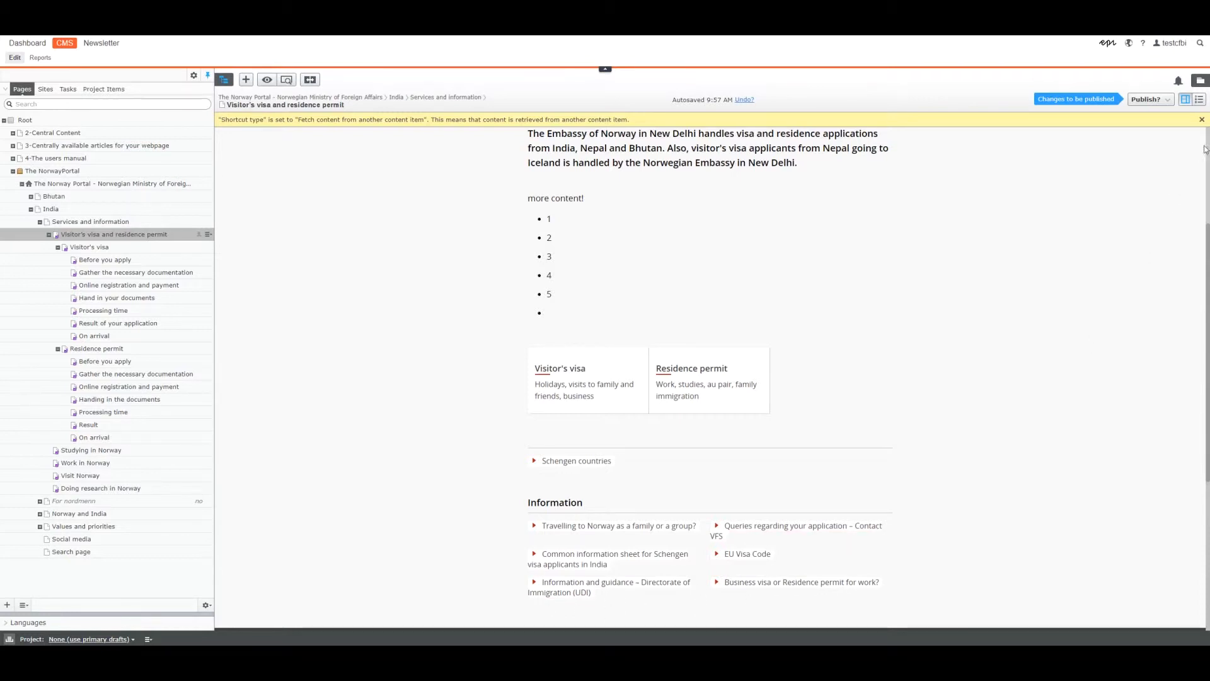
Replace the Additional main body text and list with a single bullet reading "akjdsfqksljfhaksdfj", and publish the page.
click(1199, 99)
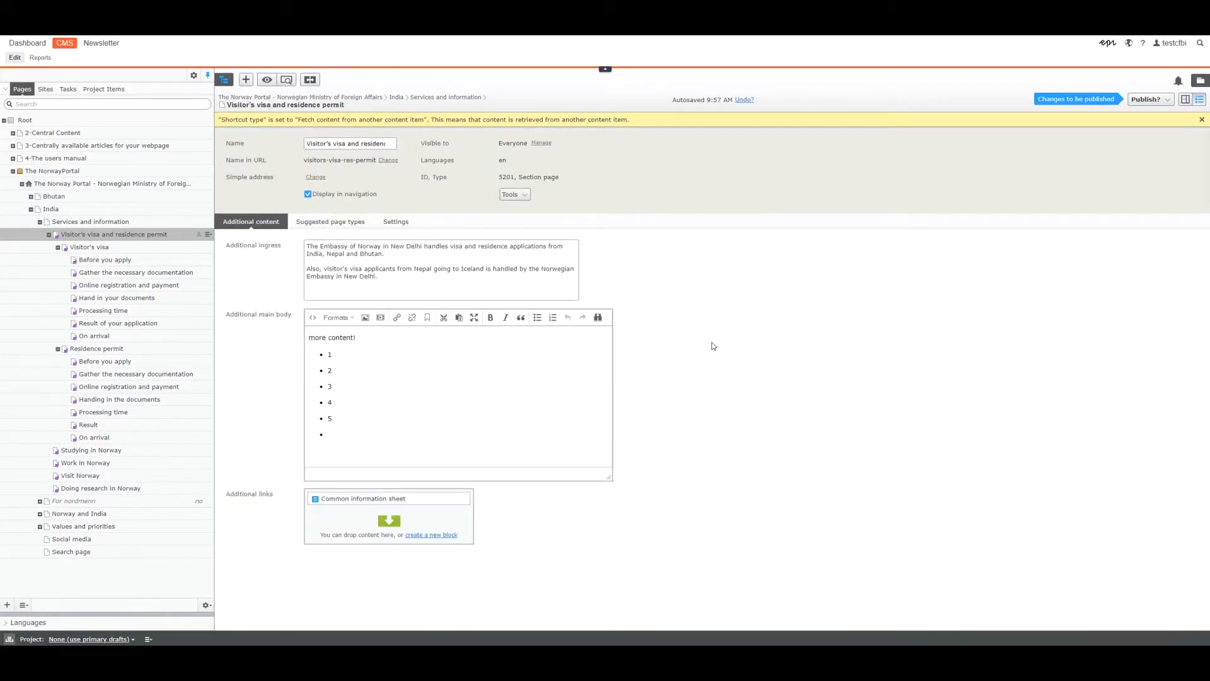
drag(365, 435, 307, 345)
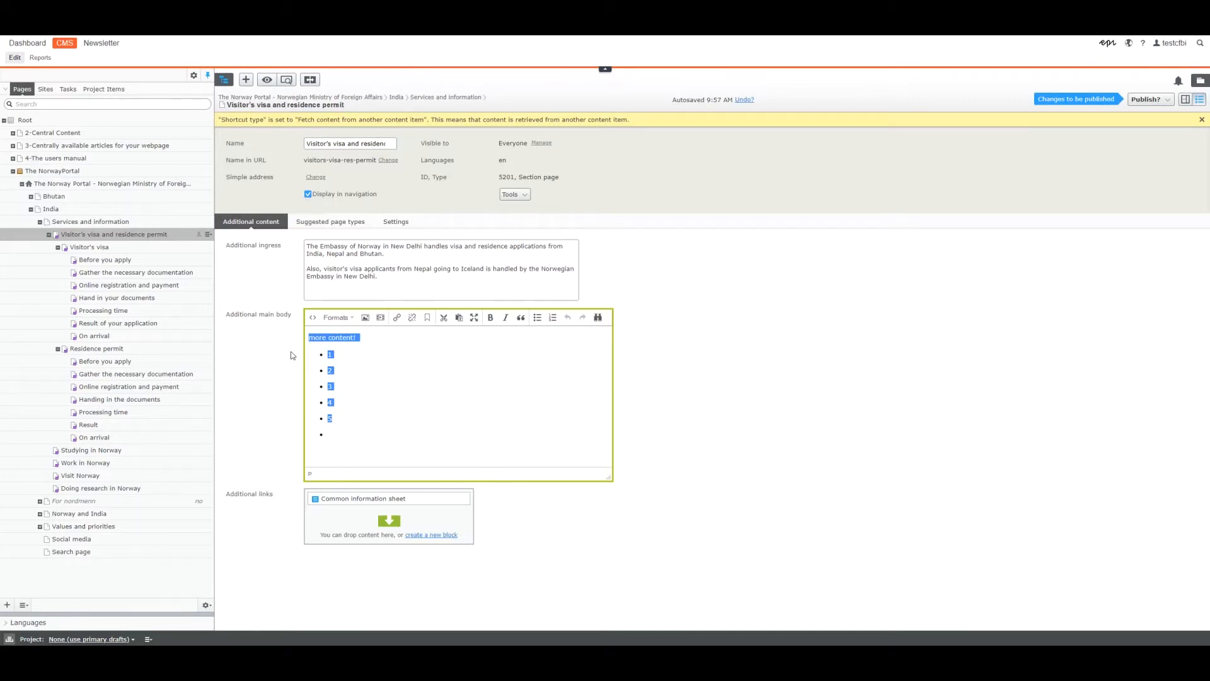
key(BackSpace)
text(akjdsfqksljfhaksdfj)
click(821, 386)
click(1146, 99)
click(1075, 140)
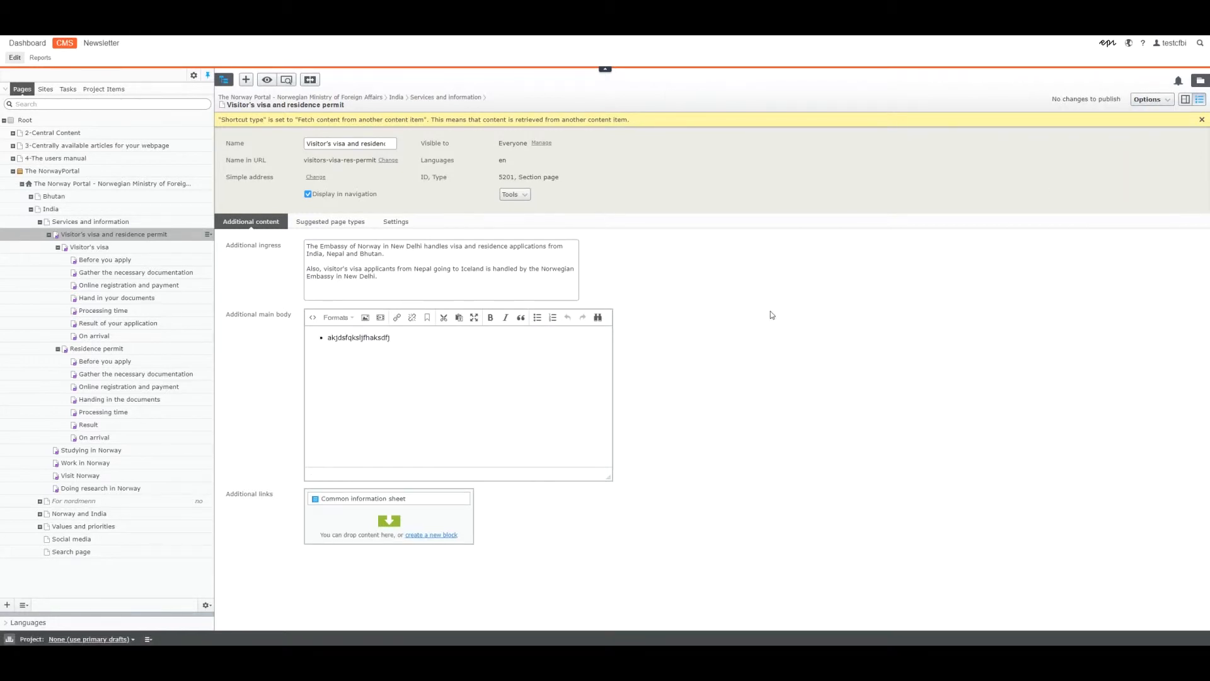
Check the new bullet in the on-page view, and open the Common information sheet block from the page's Additional links.
click(1185, 100)
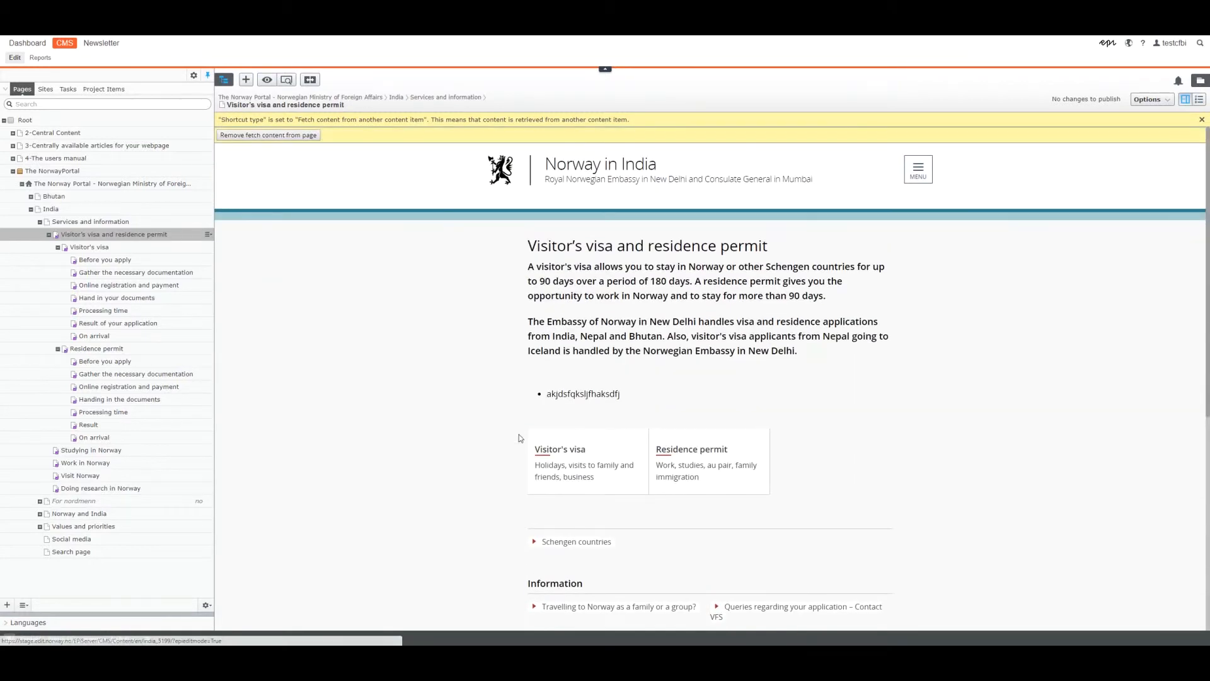
drag(635, 399, 528, 392)
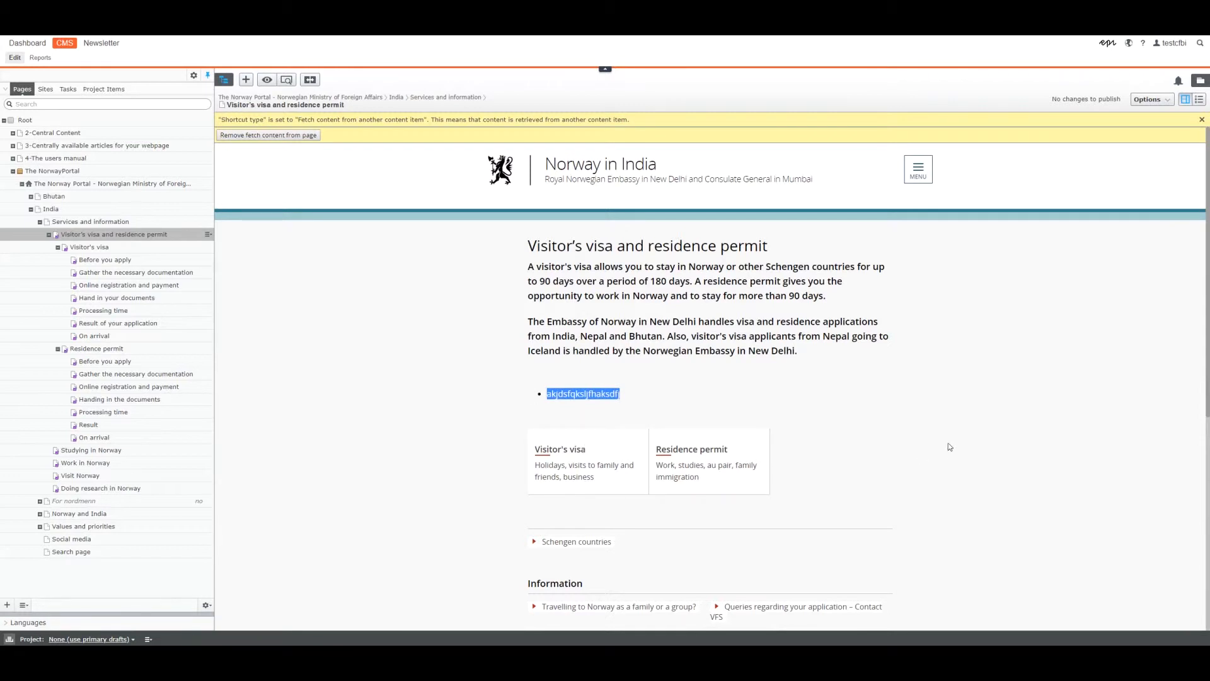
click(1201, 100)
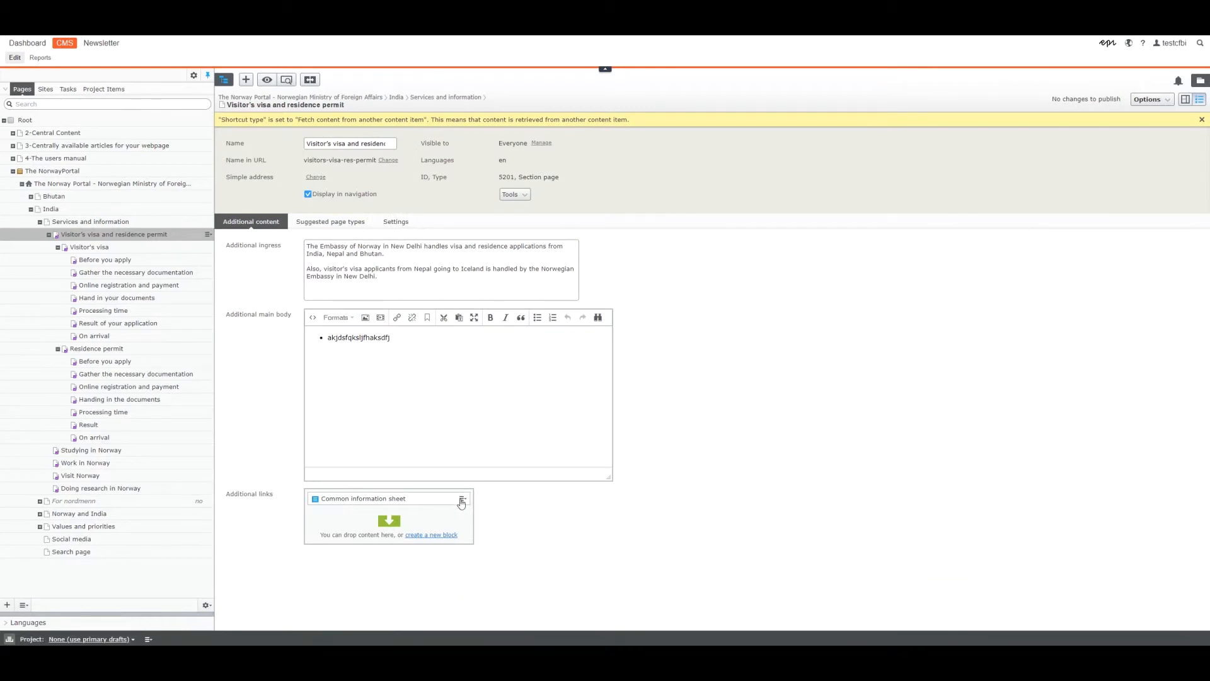
click(462, 499)
click(480, 513)
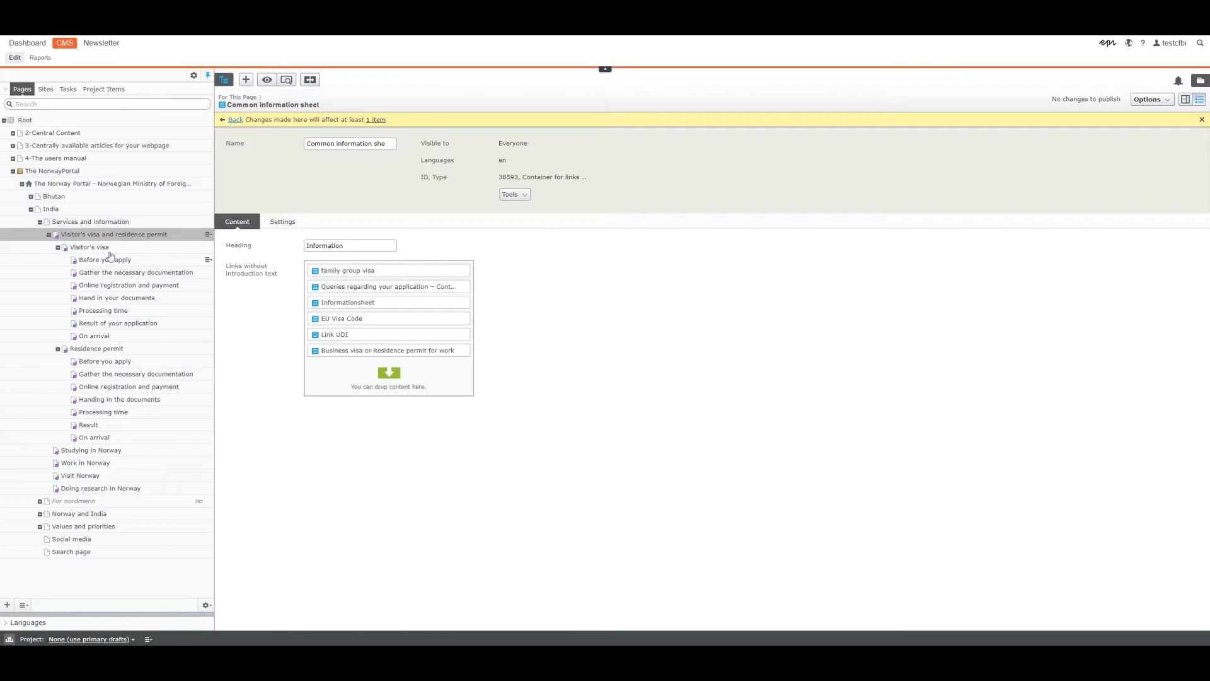
Leave the block and show the Visitor's visa and residence permit page in on-page view.
click(87, 248)
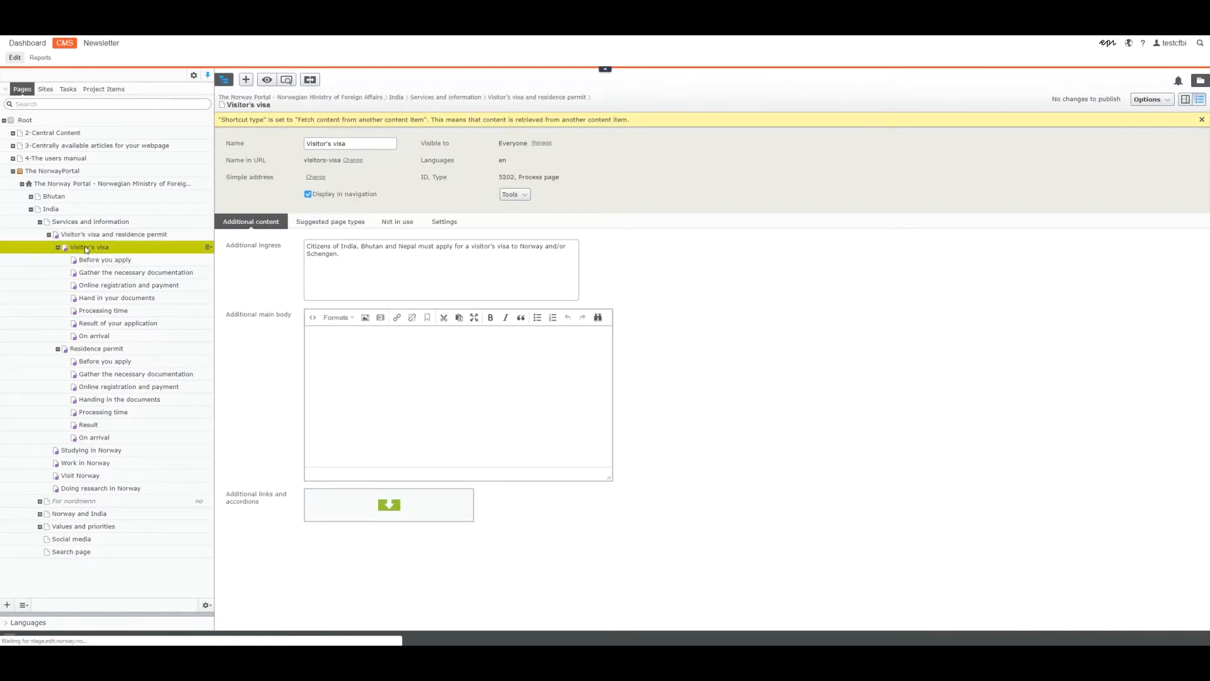
click(86, 236)
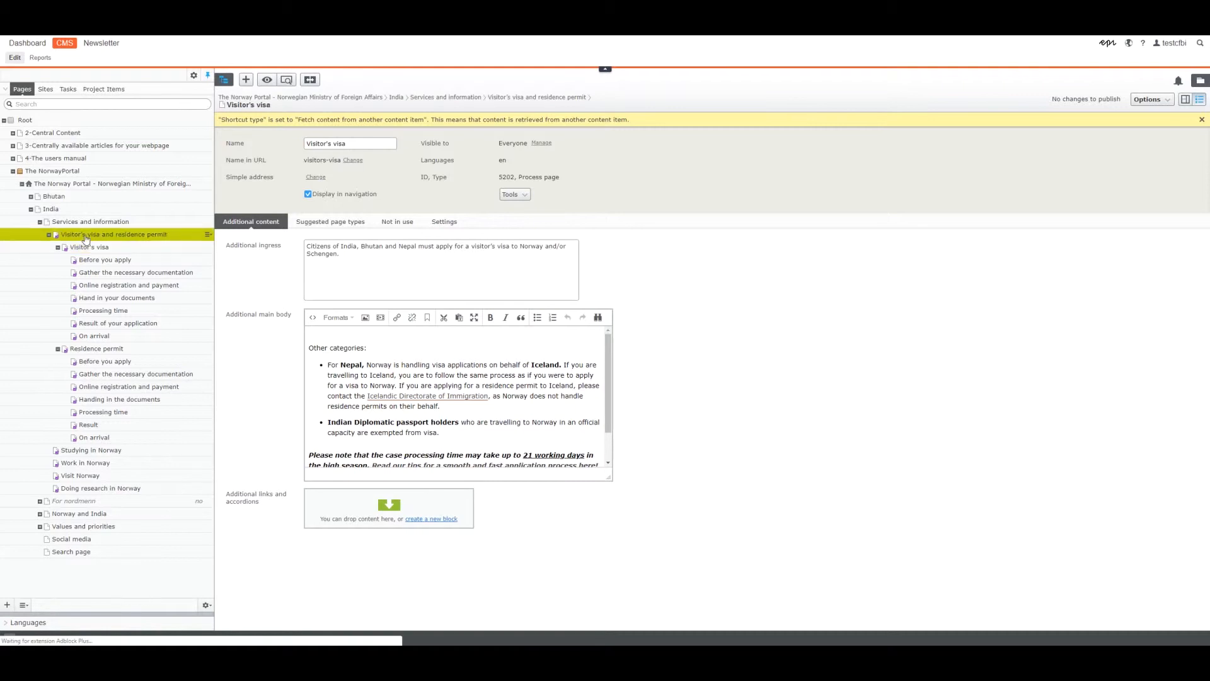
click(1198, 100)
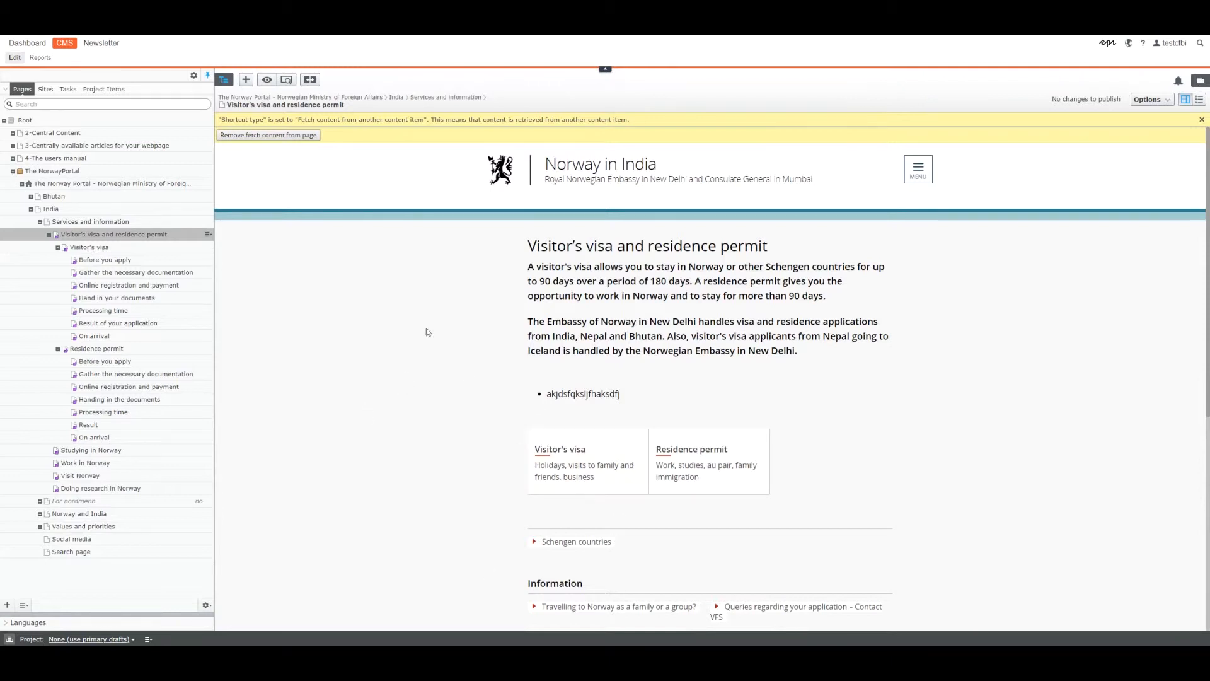
Examine the Visitor's visa page's introduction and first two process steps, briefly expanding the Family and Friends Visa Document Checklist.
click(87, 248)
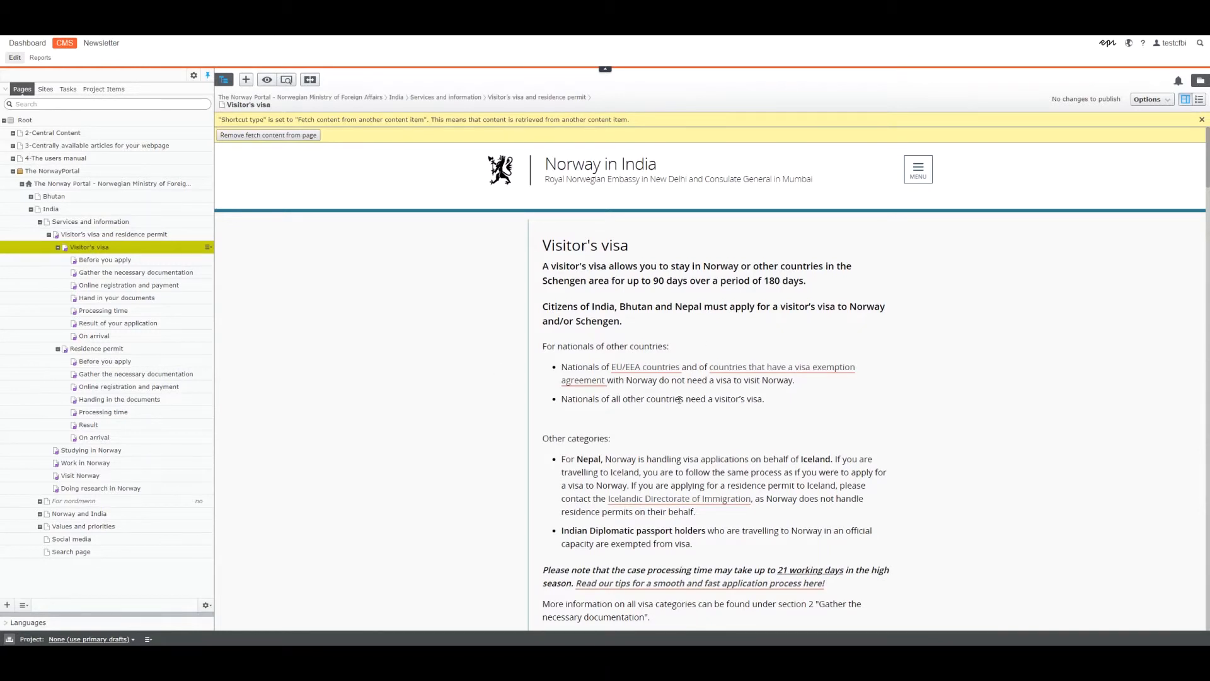
scroll(679, 400, down, 2)
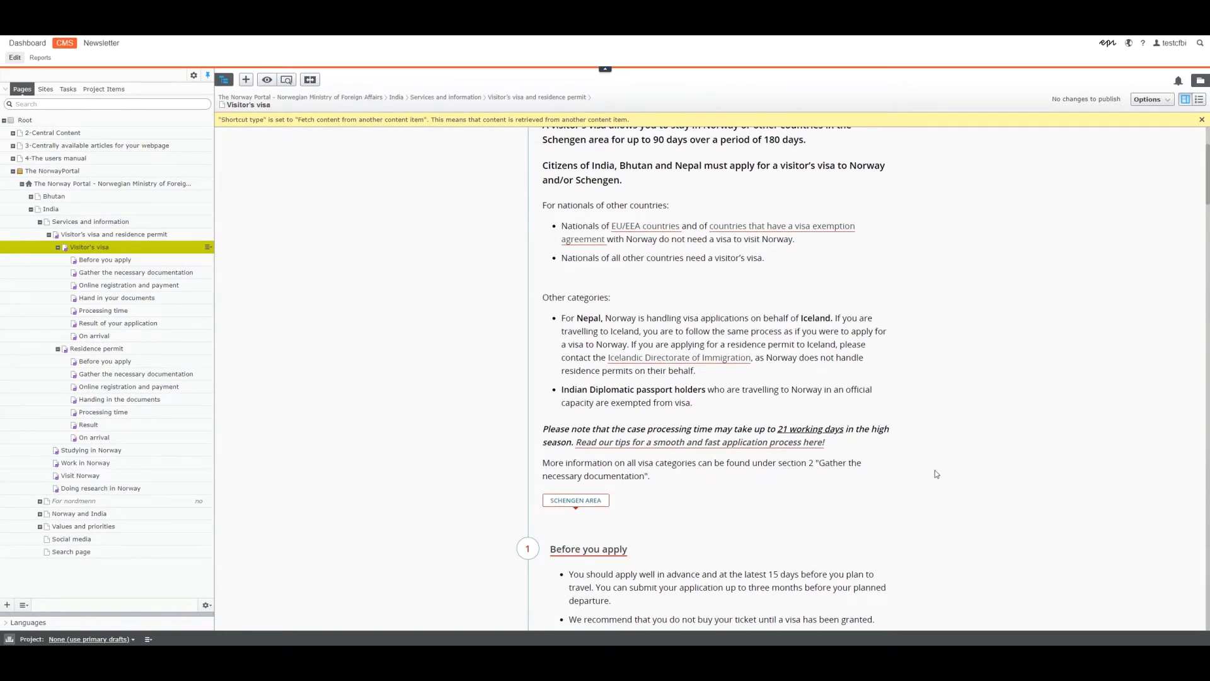
scroll(936, 474, down, 10)
scroll(646, 397, down, 2)
click(883, 522)
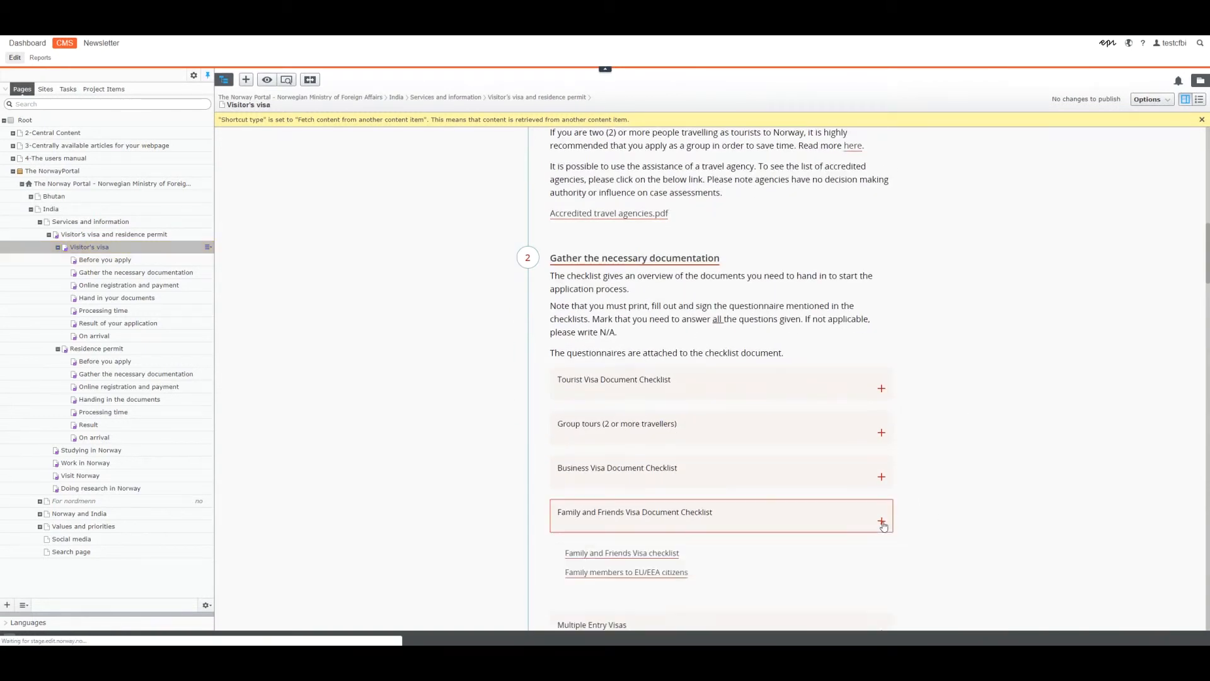
click(882, 522)
scroll(966, 516, down, 3)
scroll(965, 516, down, 4)
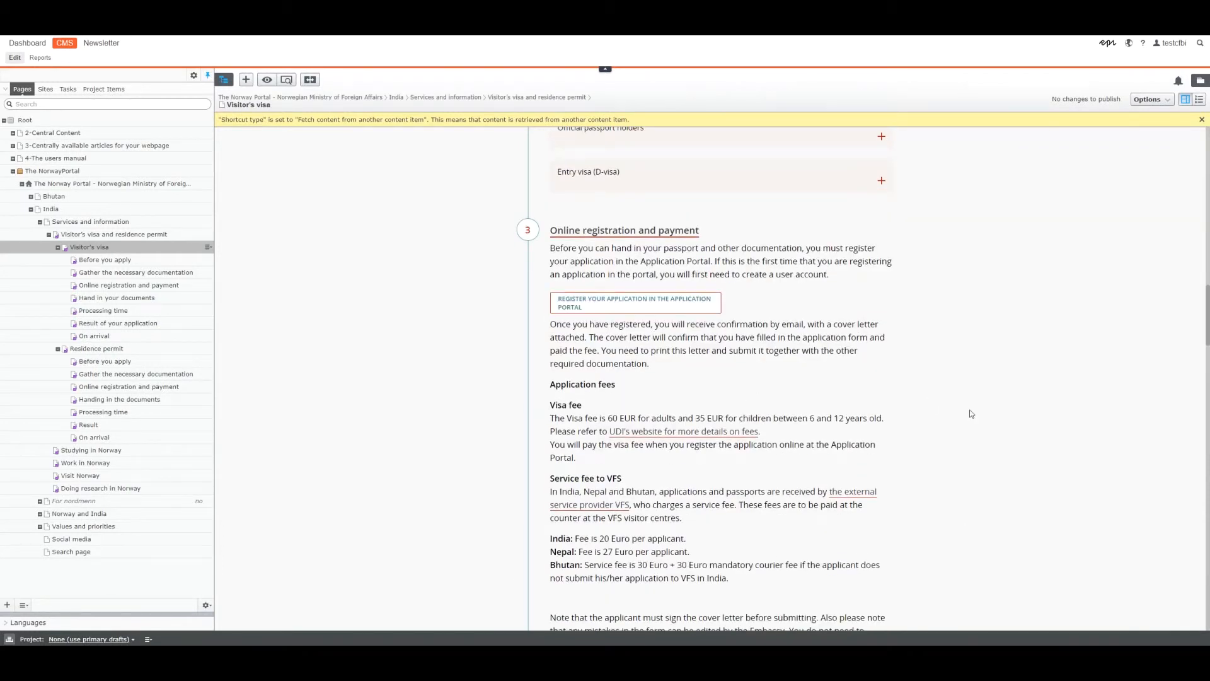
Examine the Online registration and payment, Hand in your documents and Processing time sections of the Visitor's visa page.
scroll(970, 410, down, 3)
drag(549, 293, 628, 303)
click(861, 396)
scroll(862, 396, down, 2)
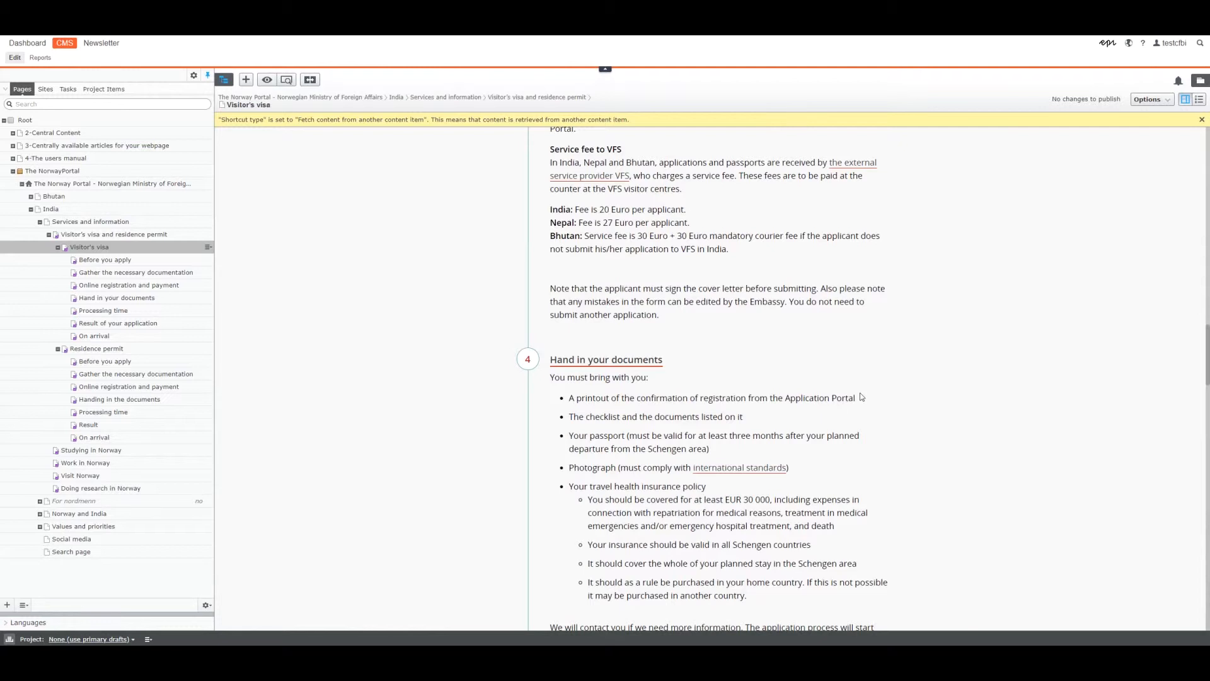
scroll(862, 396, down, 4)
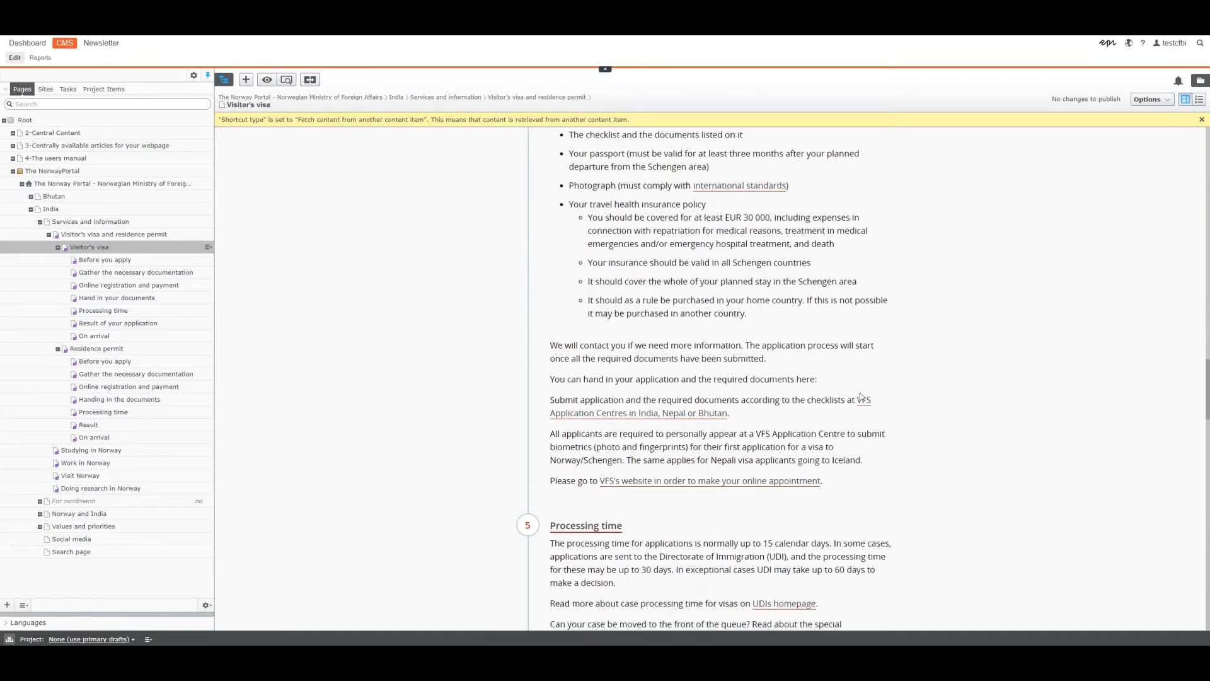
scroll(861, 397, down, 1)
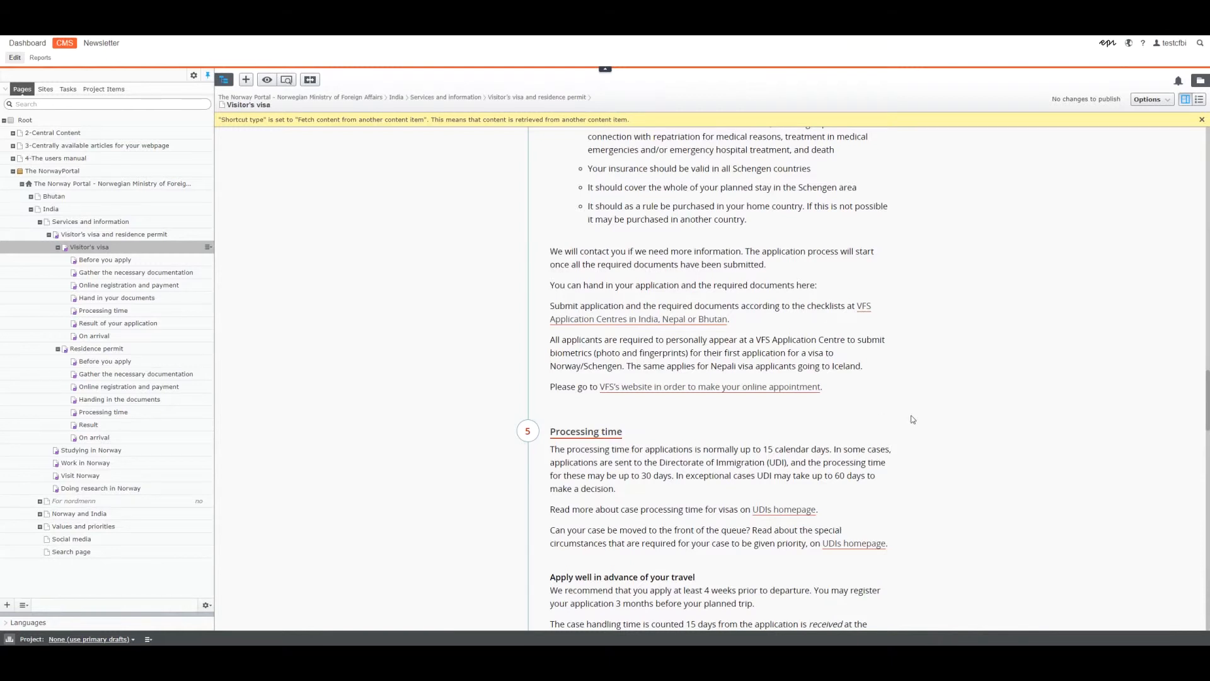
scroll(912, 419, down, 3)
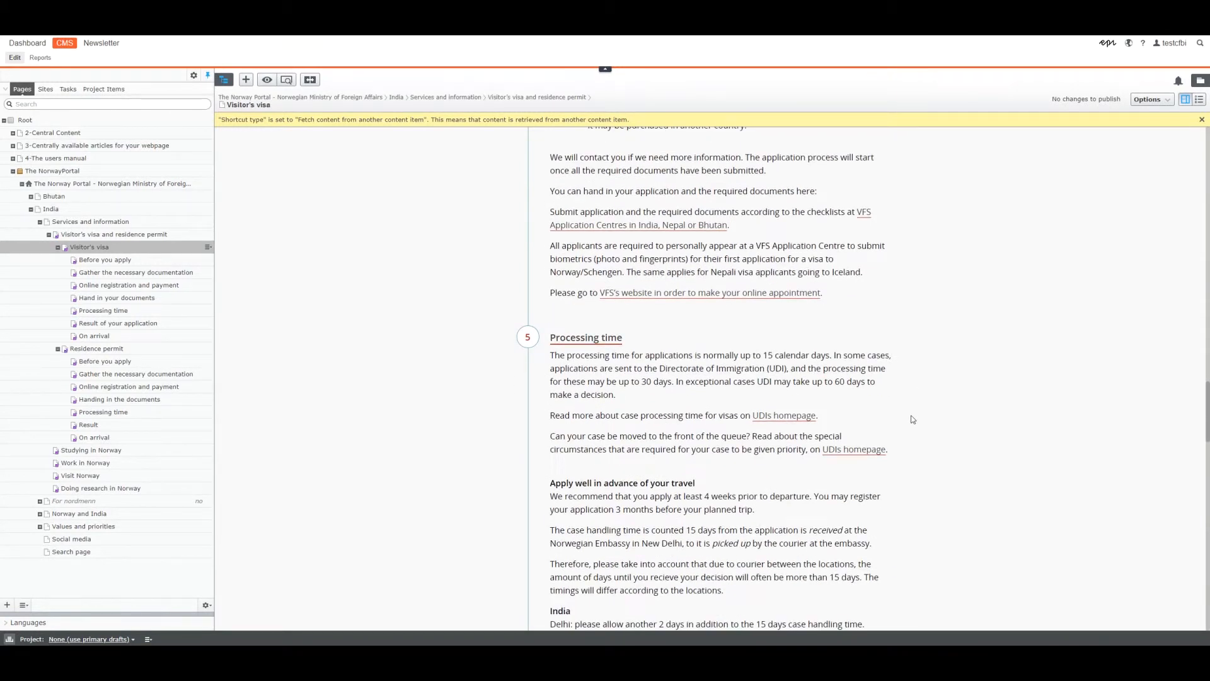
scroll(911, 419, down, 3)
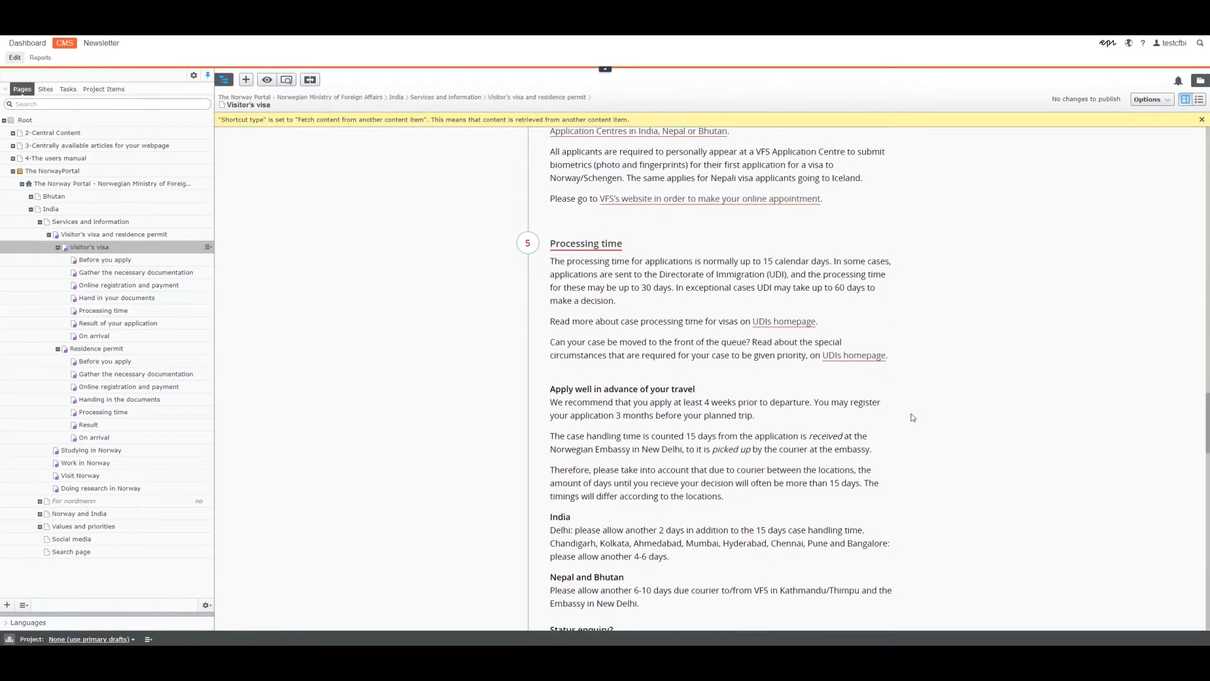
scroll(910, 389, down, 10)
scroll(910, 389, up, 20)
scroll(910, 388, up, 15)
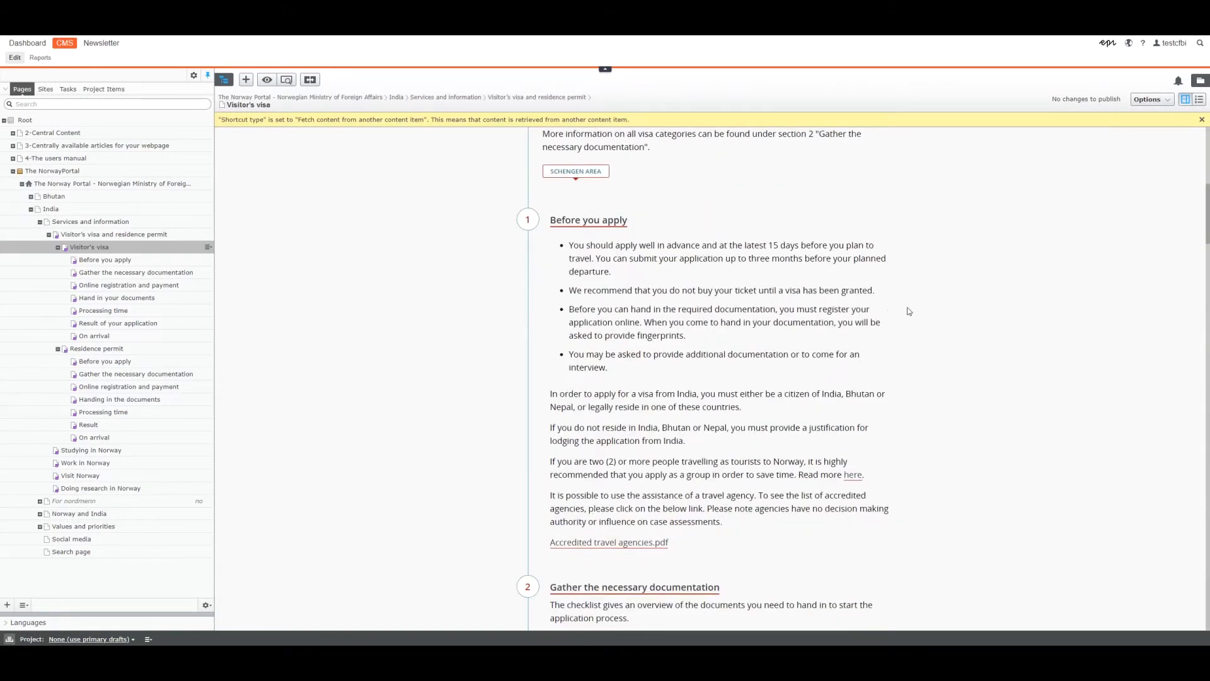
scroll(909, 311, up, 8)
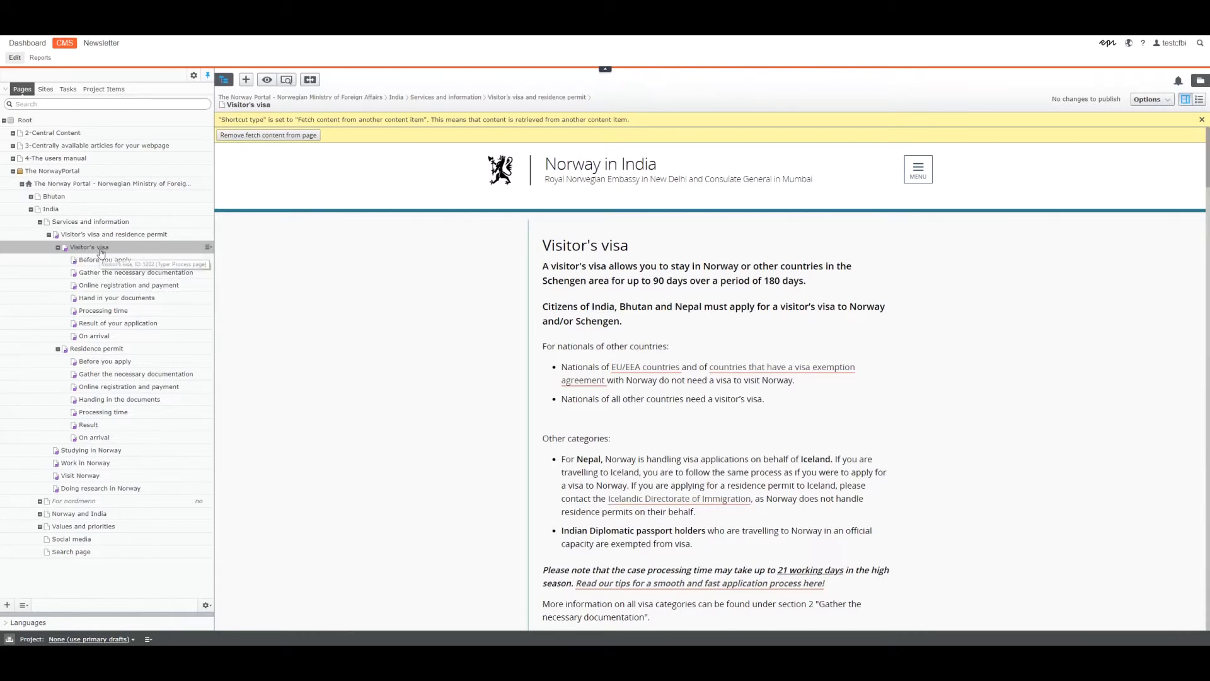
Move the Gather the necessary documentation page above Before you apply under Visitor's visa, and check the step order on the parent page.
scroll(483, 411, down, 2)
scroll(484, 411, down, 8)
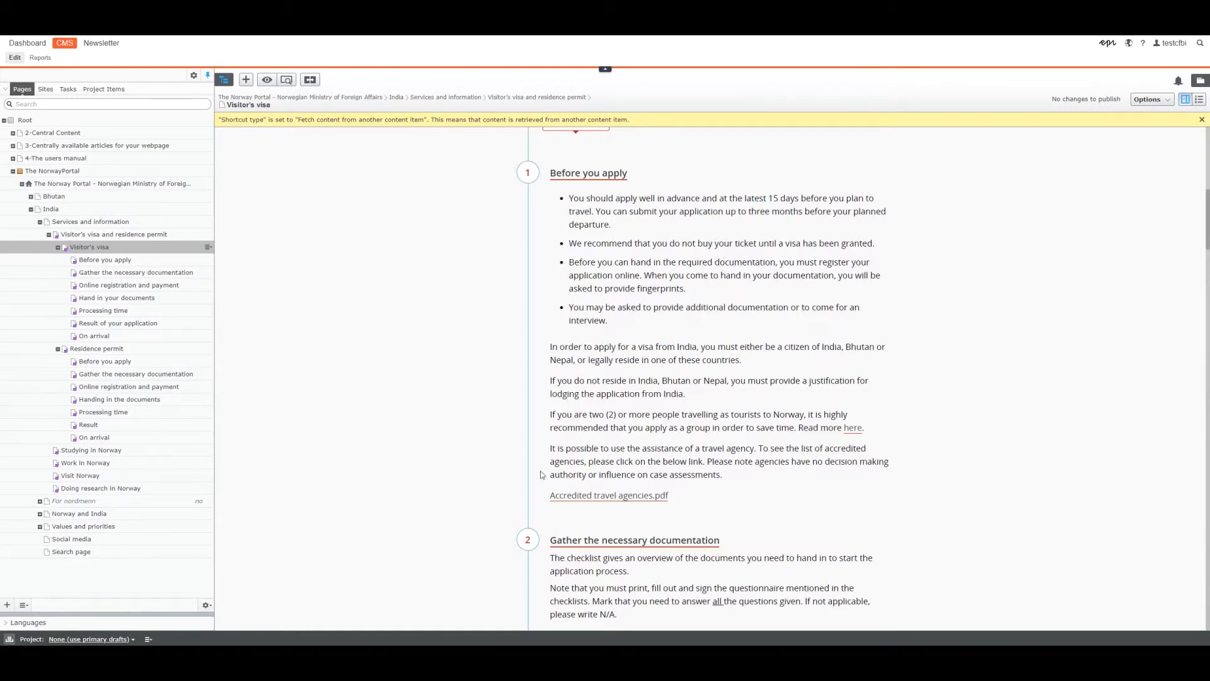
scroll(542, 475, down, 4)
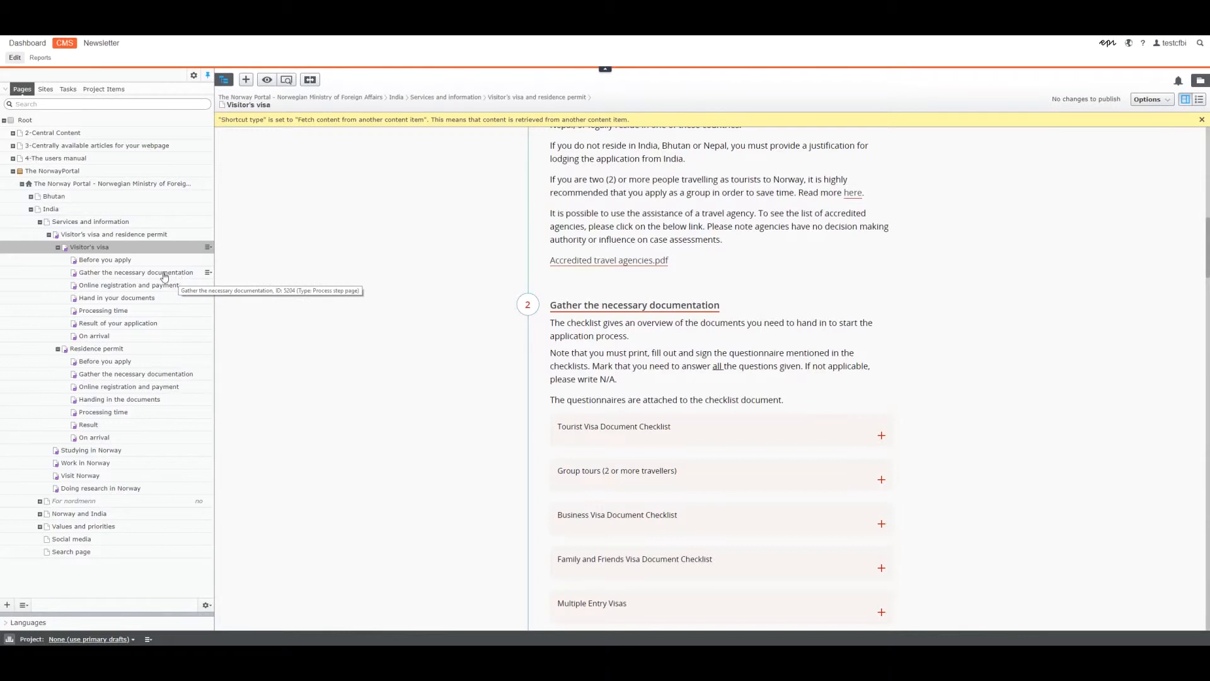
drag(118, 276, 117, 257)
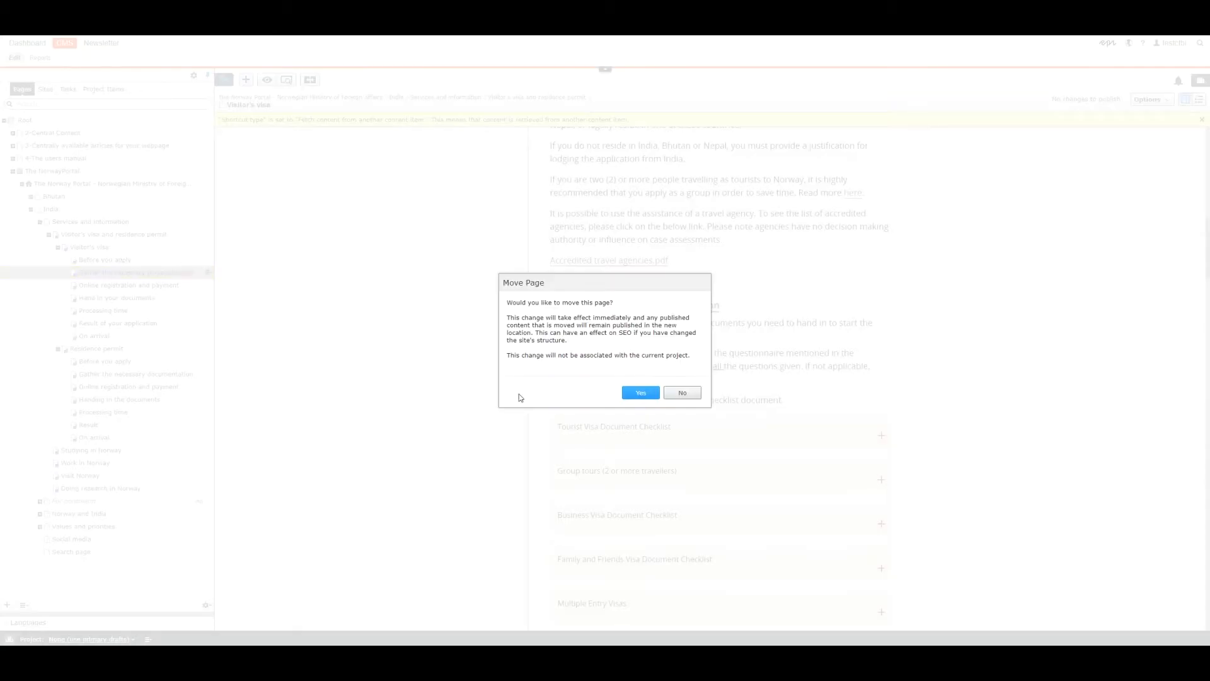
click(641, 392)
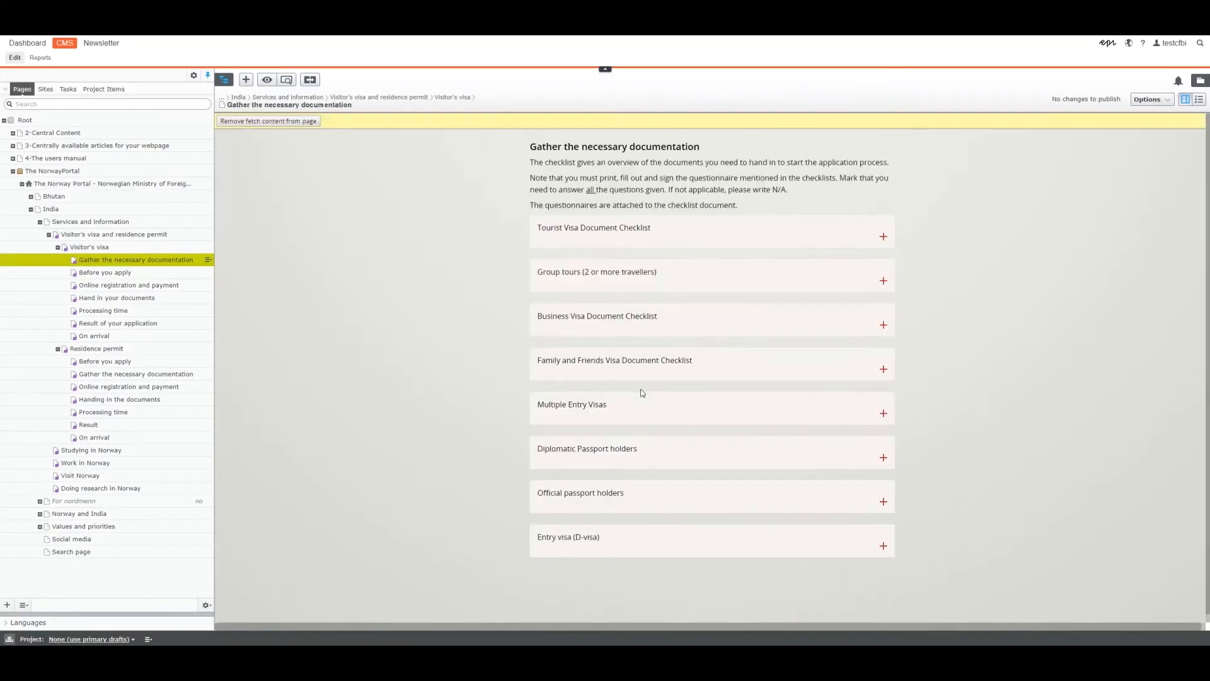
click(79, 250)
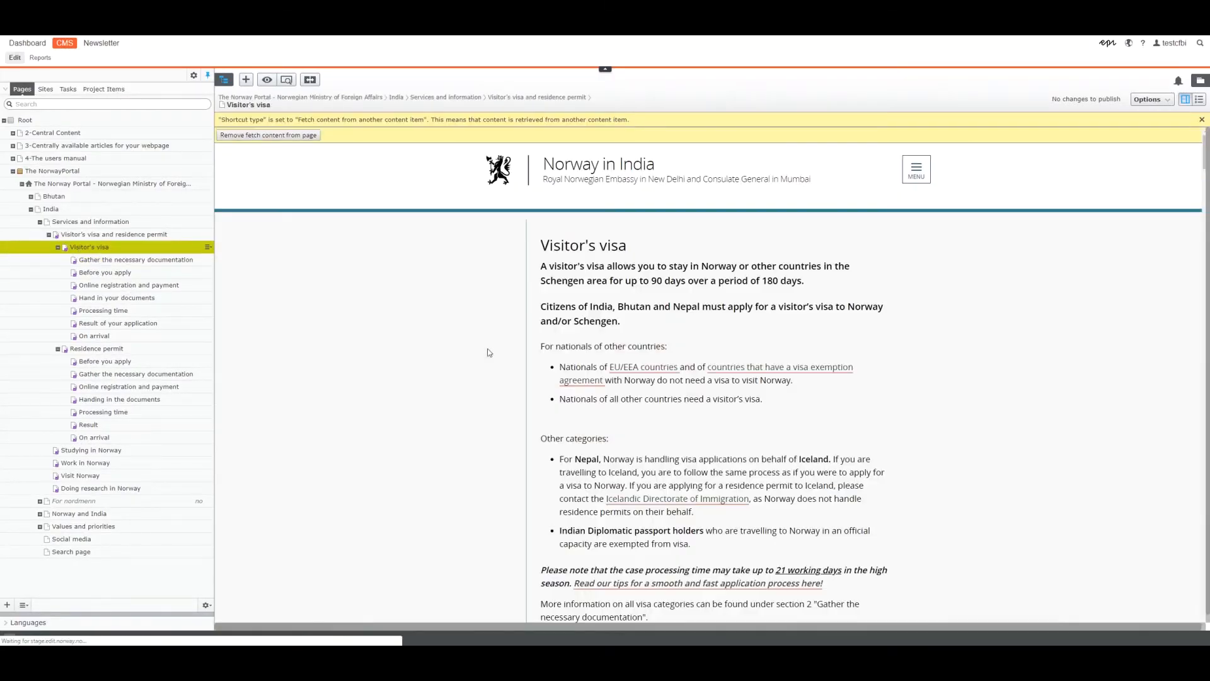
scroll(468, 369, down, 5)
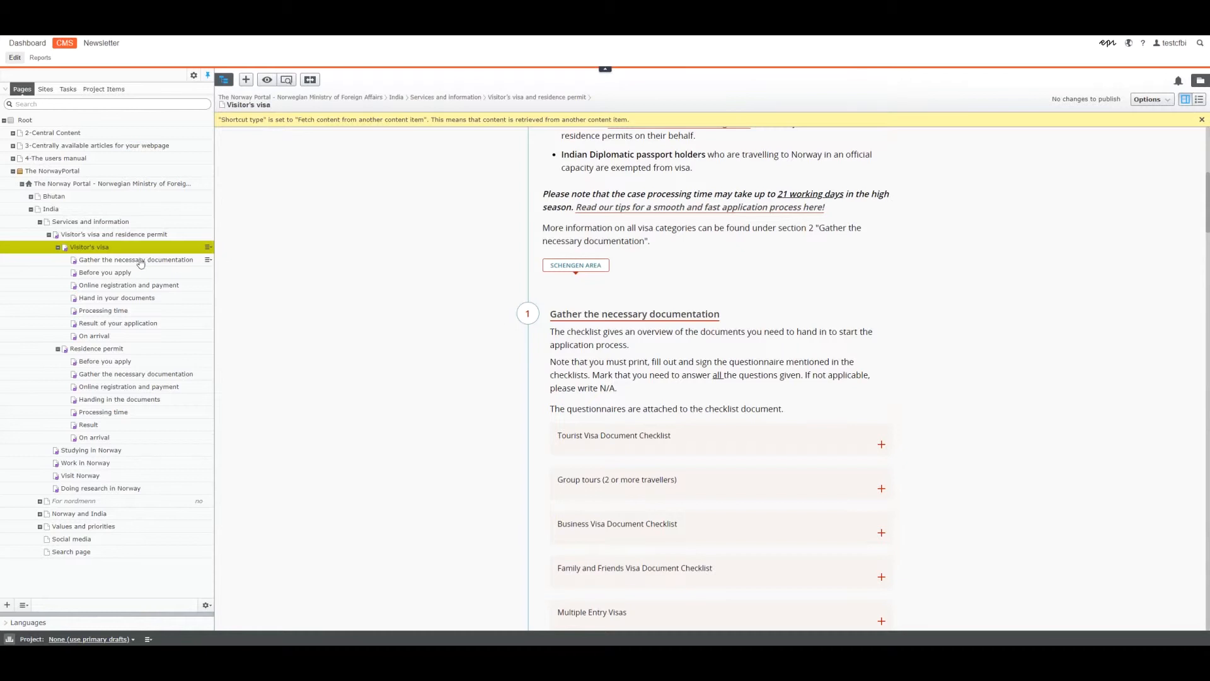
scroll(530, 337, down, 7)
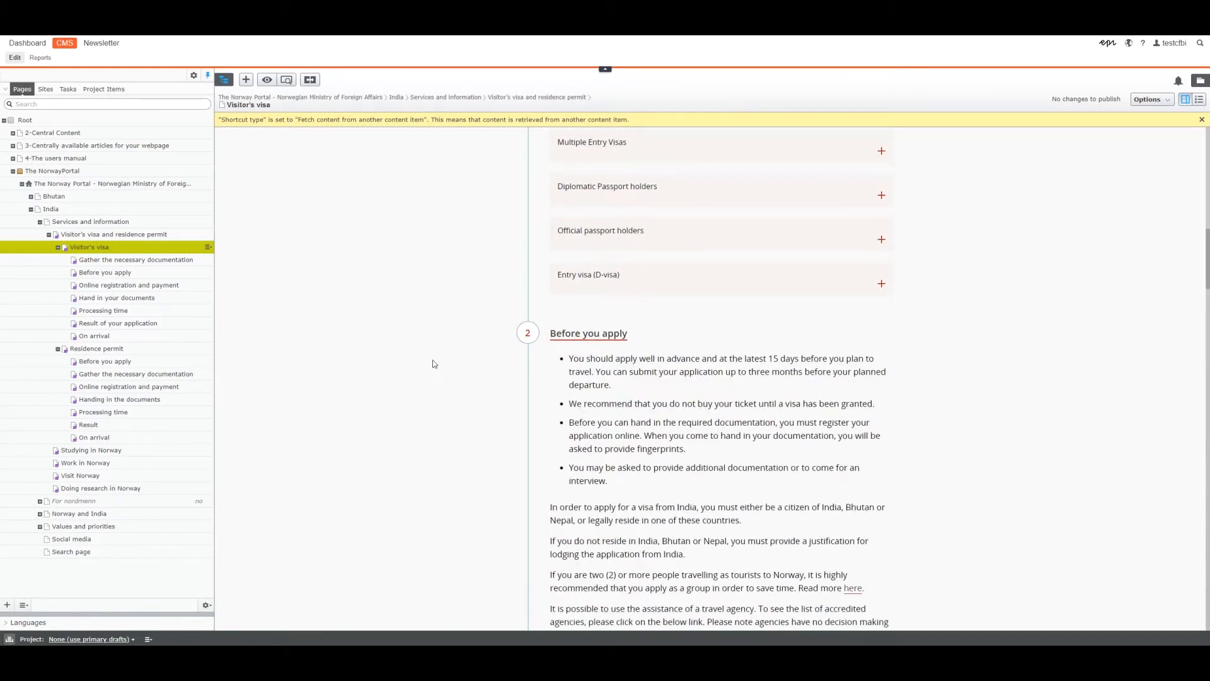
Move Before you apply back above Gather the necessary documentation under Visitor's visa, and check the step order on the parent page.
click(120, 273)
drag(117, 261, 119, 261)
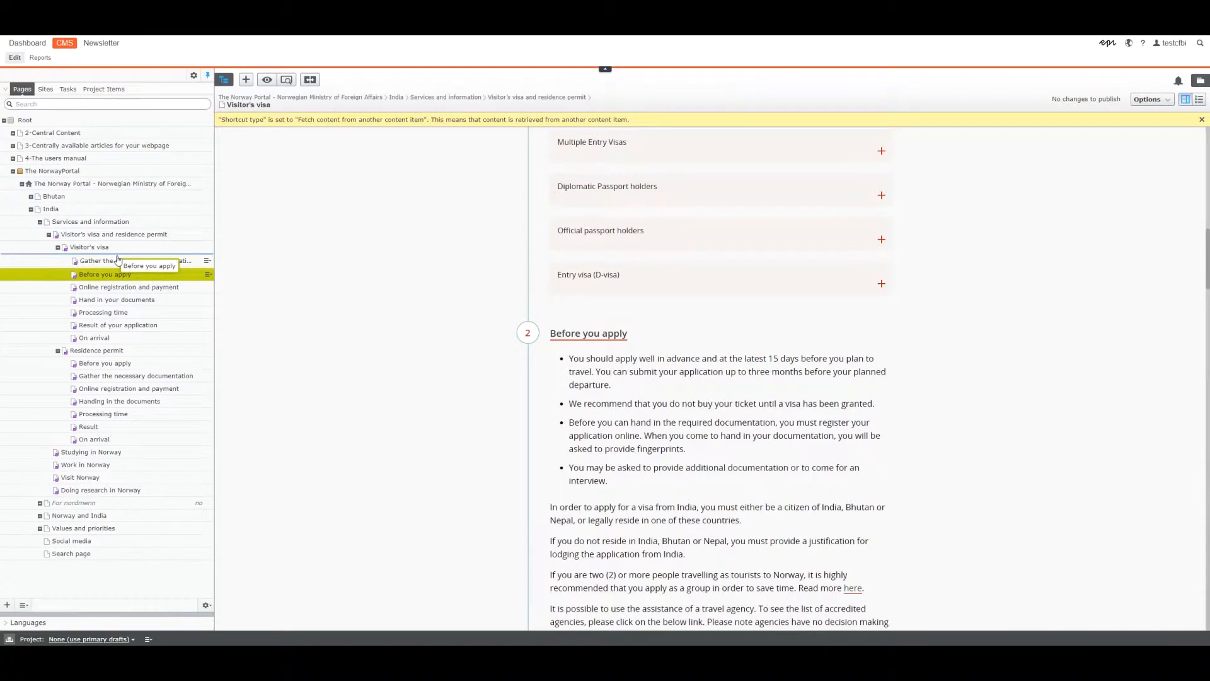
click(649, 395)
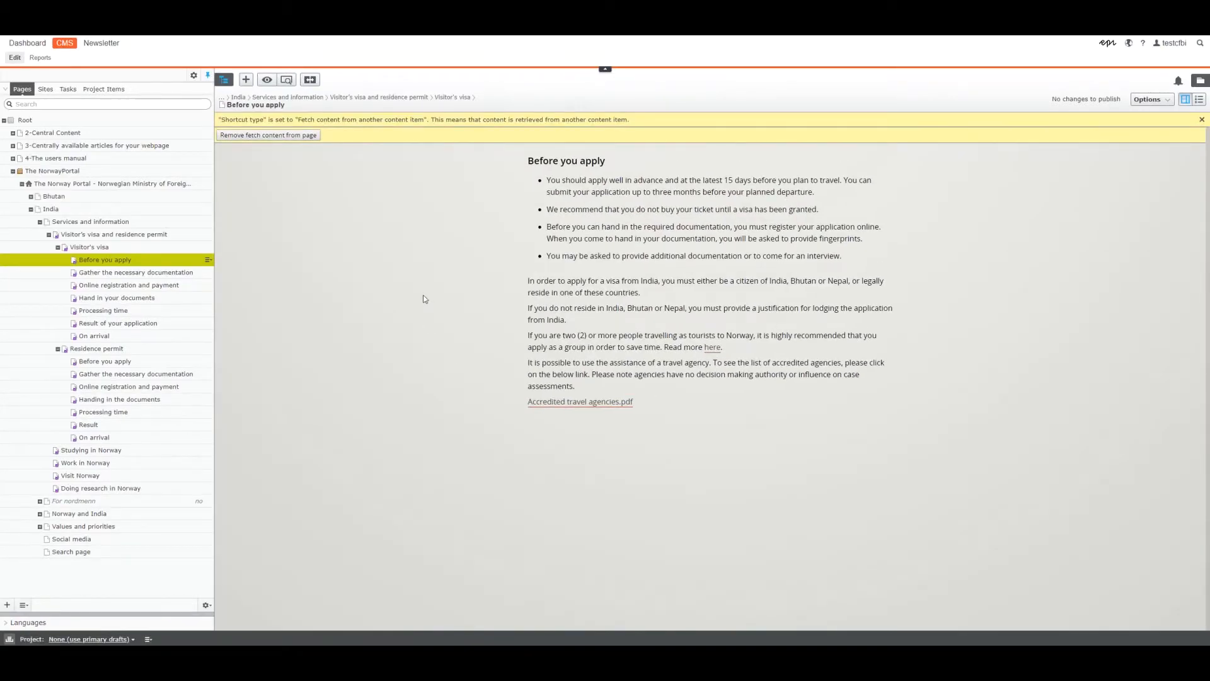
click(85, 247)
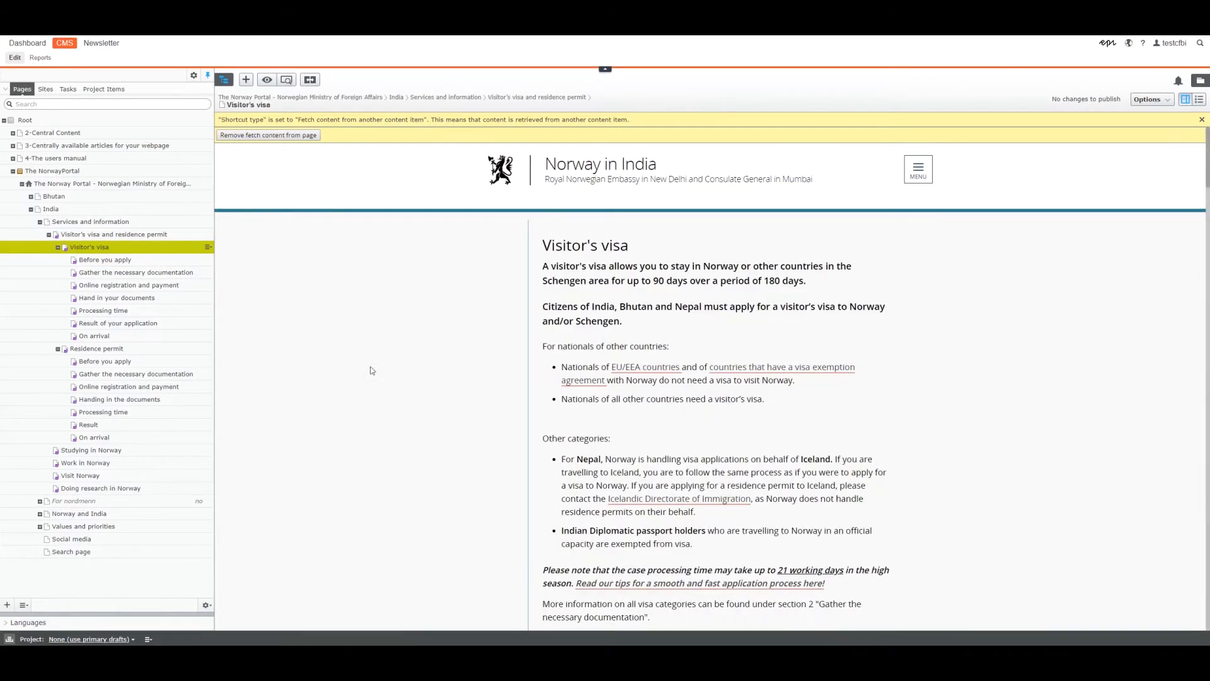
scroll(473, 446, down, 5)
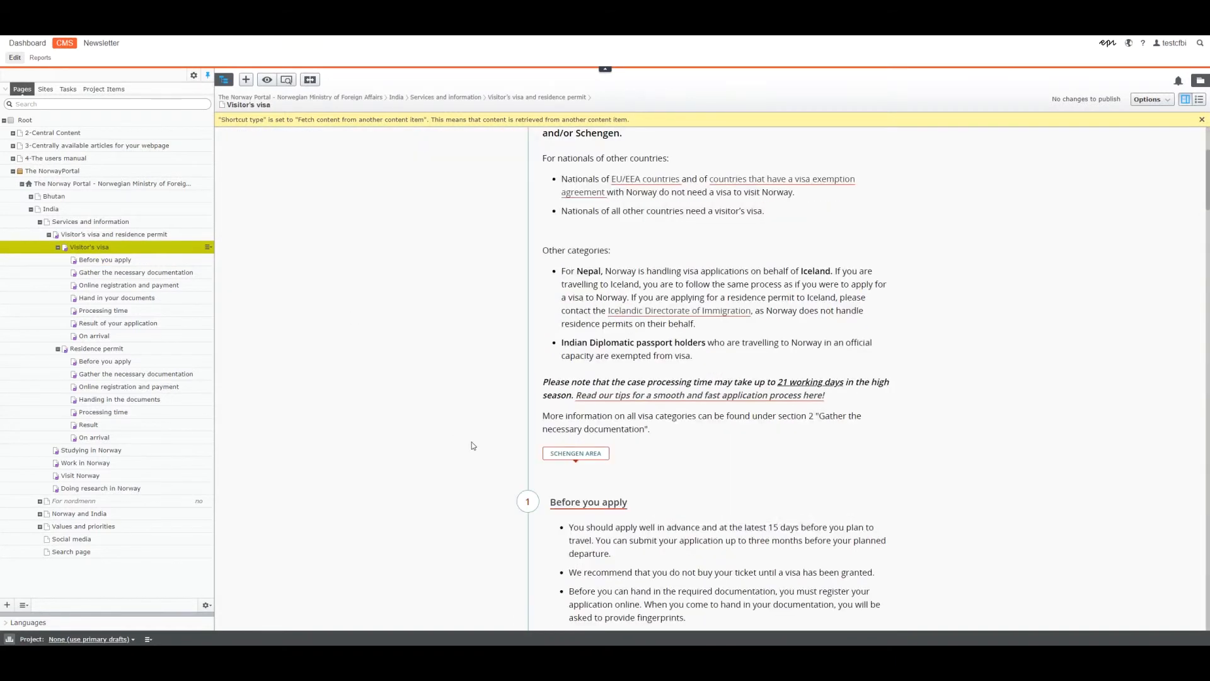
scroll(472, 446, down, 2)
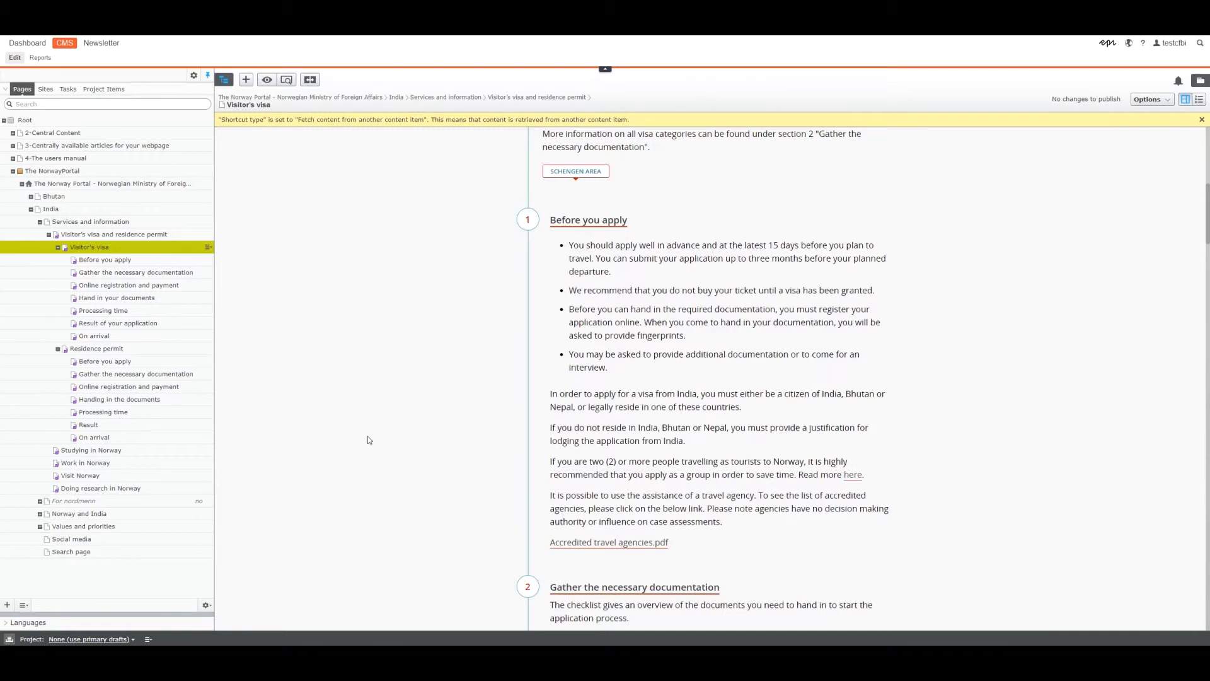
Show all properties of the Visitor's visa page.
scroll(369, 410, up, 8)
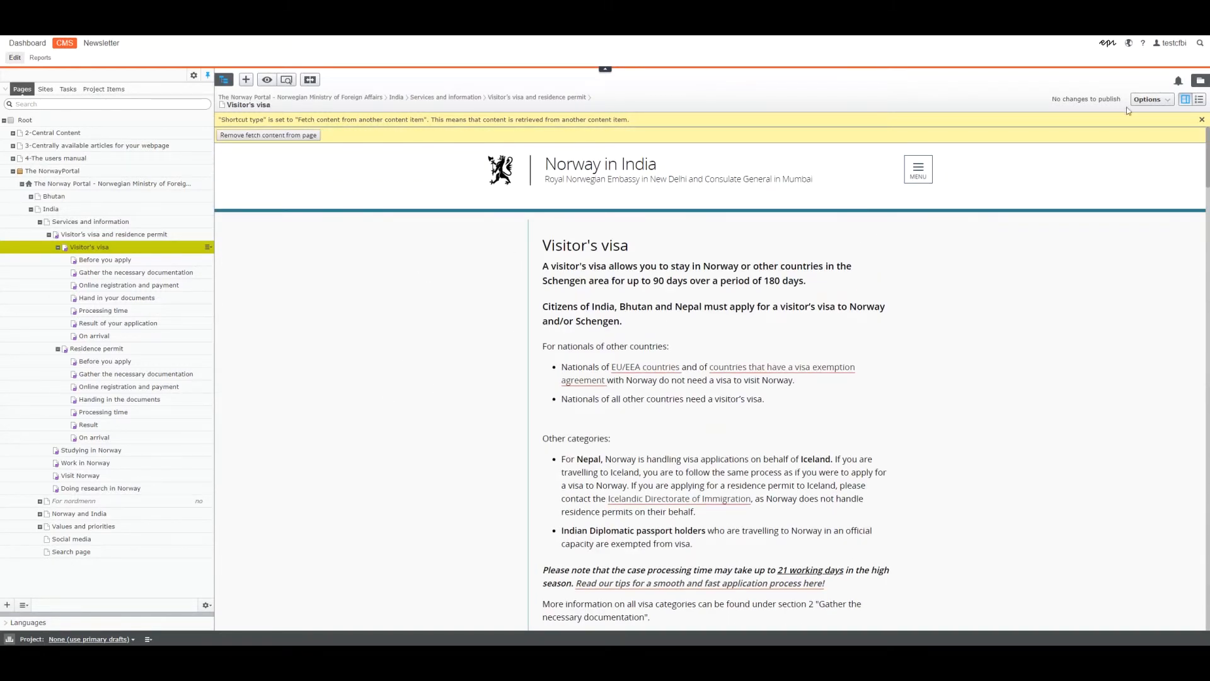
click(1197, 101)
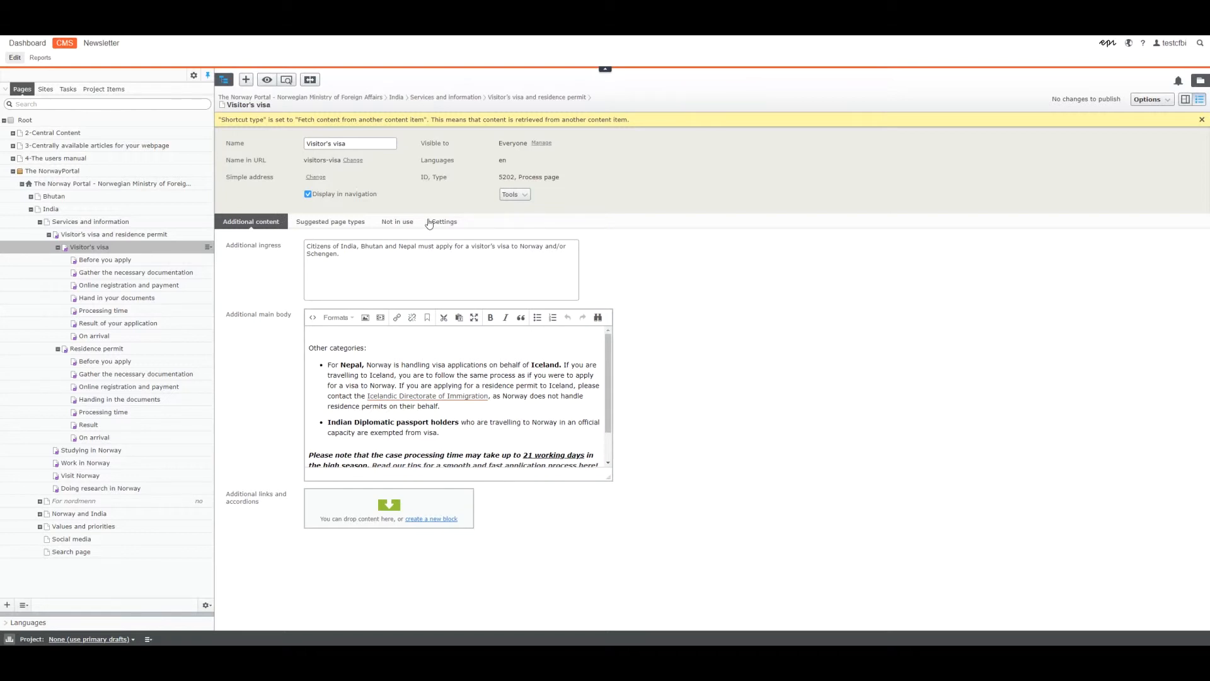
Remove the blank line starting the Visitor's visa page's additional main body and add the test line "aSEKLUFHAKSUDFHASKDJFH" at its end.
click(369, 337)
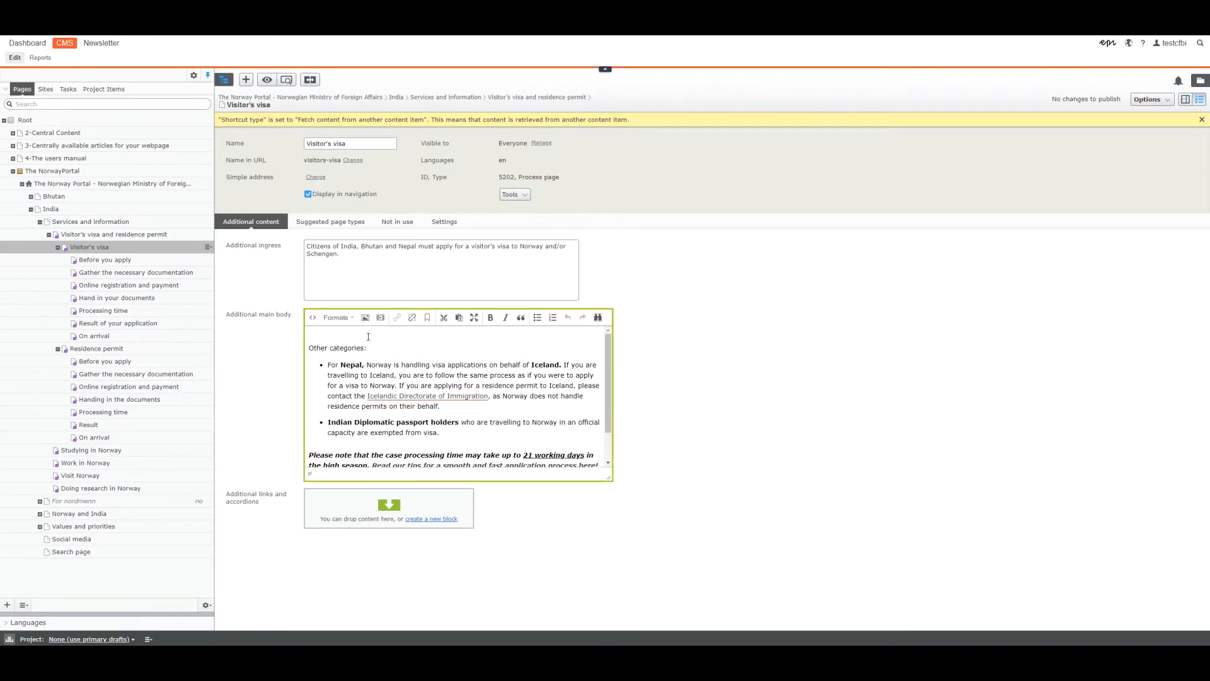
key(Delete)
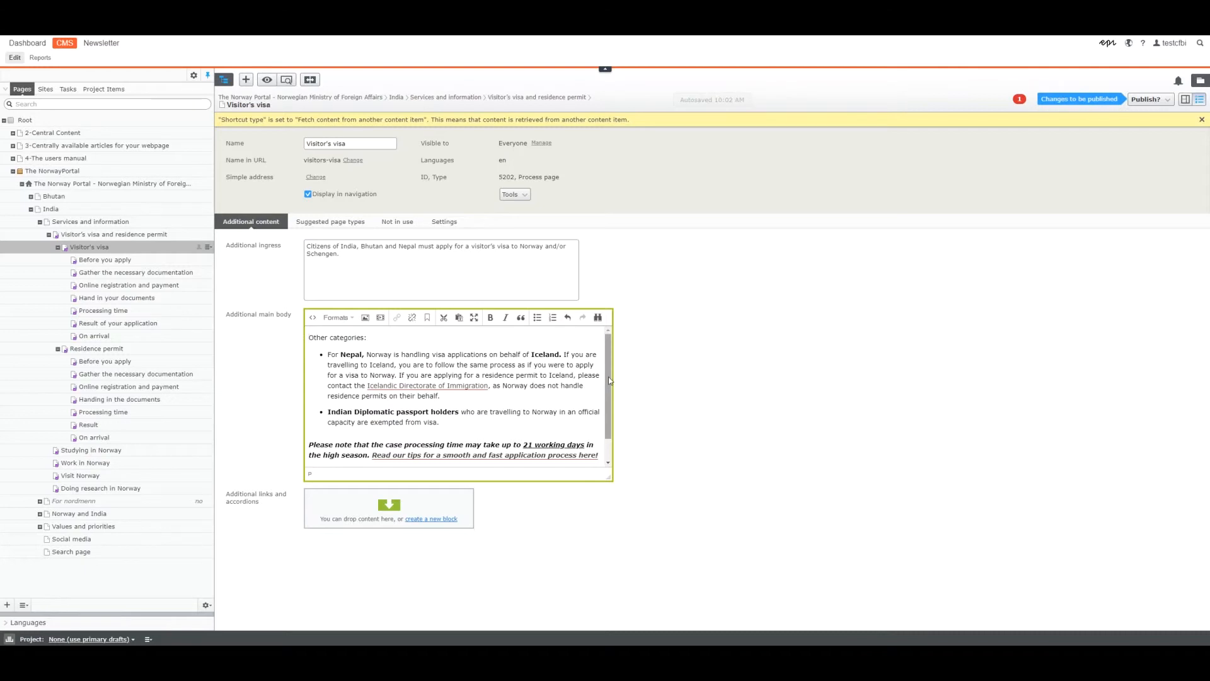
scroll(609, 380, down, 2)
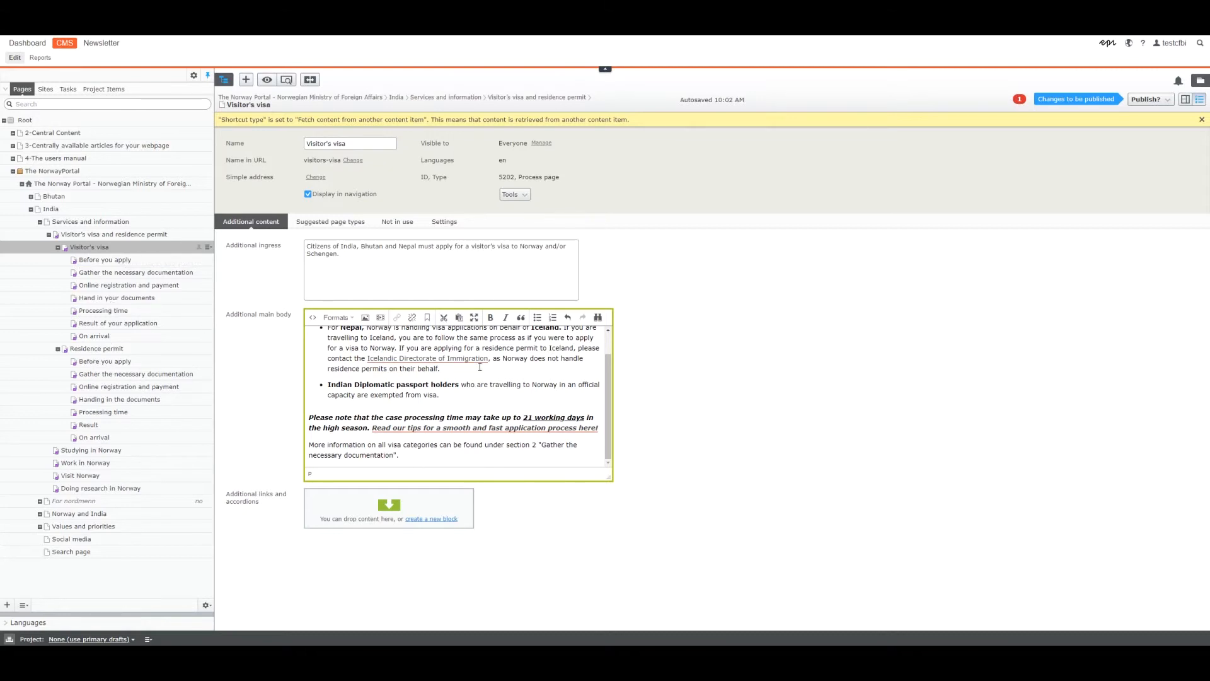
click(422, 457)
key(Return)
text(aSEKLUFHAKSUDFHASKDJFH)
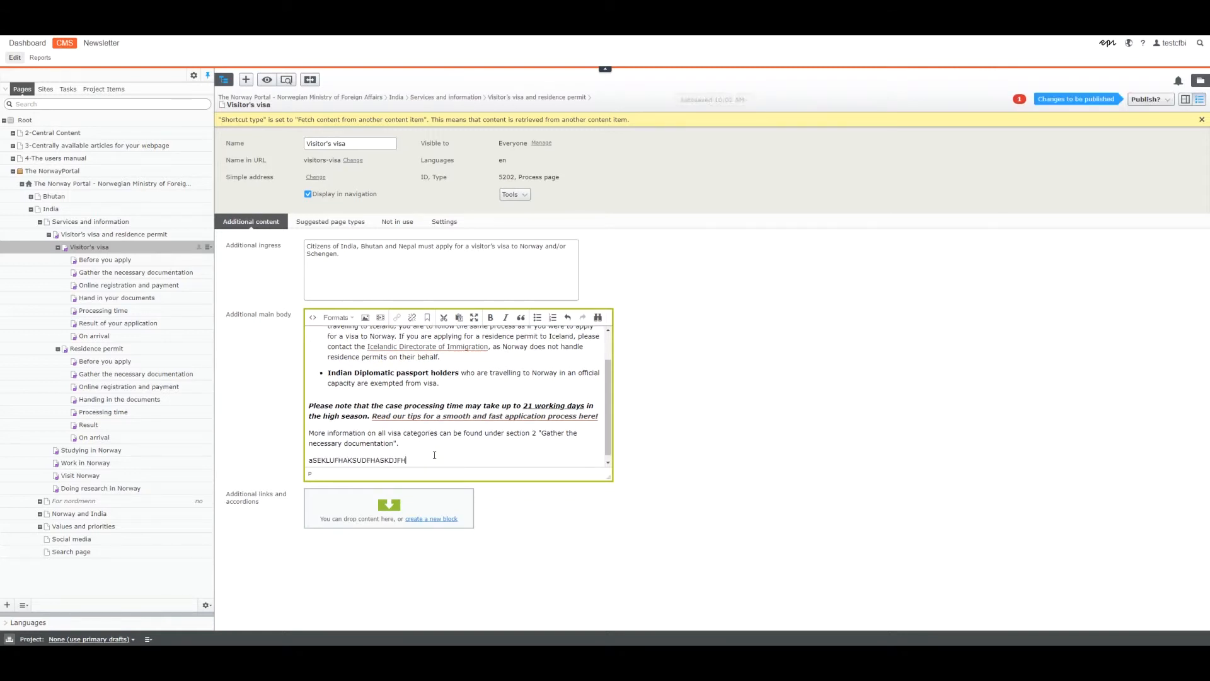
Replace the test line in the additional main body with "azdshfajdshkgfalskj" and check the page's error notification.
key(Tab)
click(434, 455)
key(shift+Home)
key(BackSpace)
text(azdshfajdshkgfalskj)
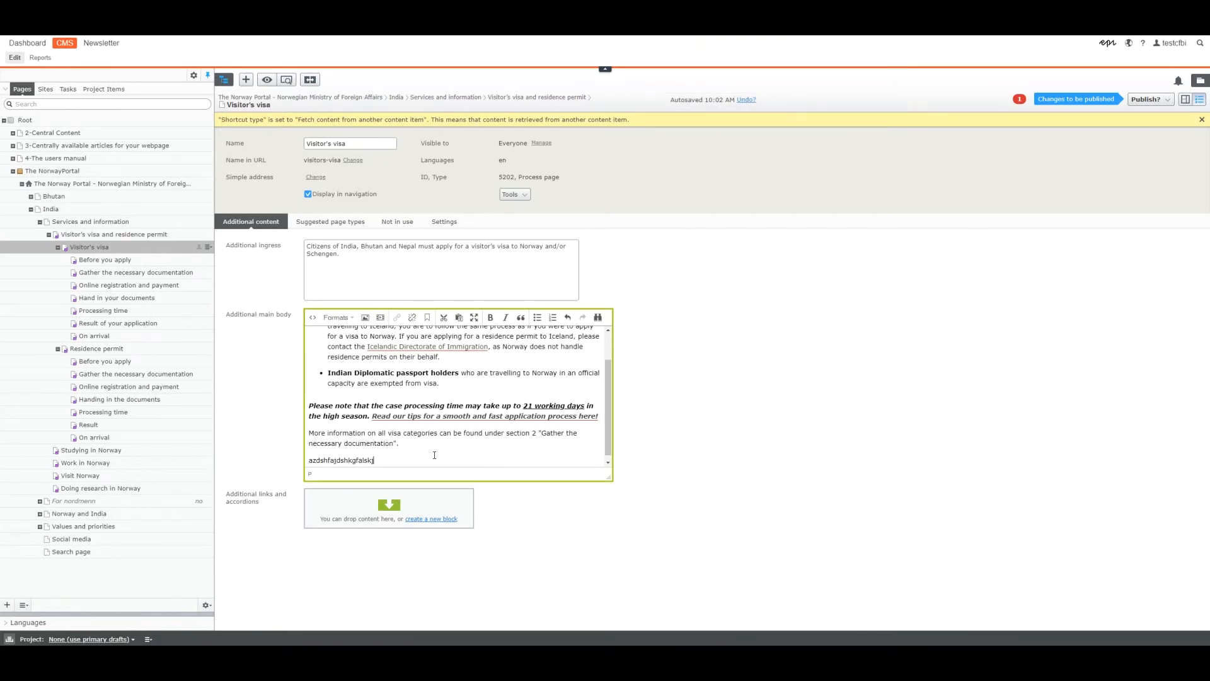
click(1017, 99)
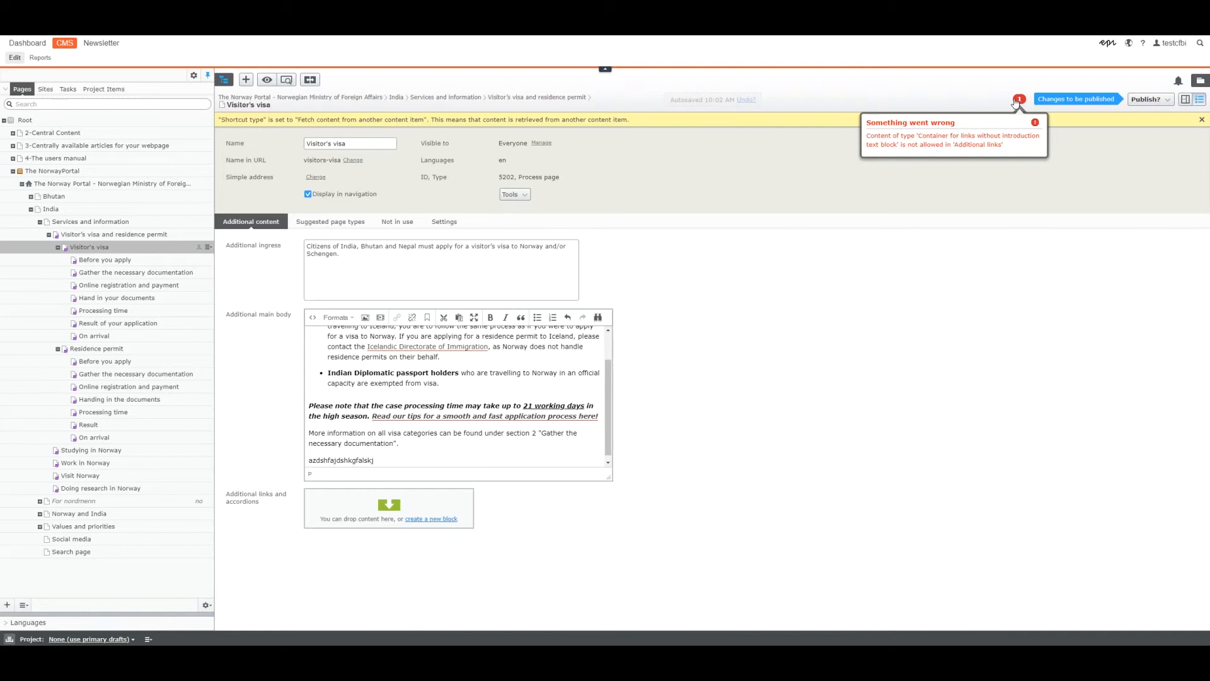
click(988, 94)
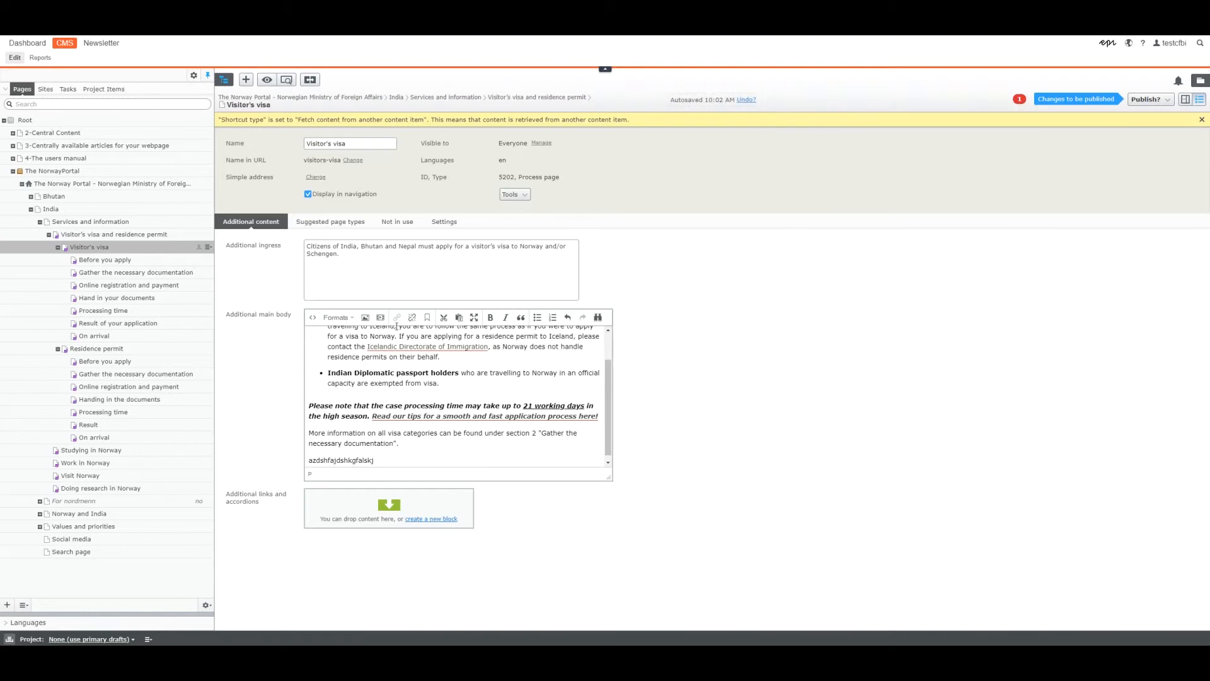
Show the Visitor's visa page in on-page view and locate the added test line above the first process step.
click(1185, 101)
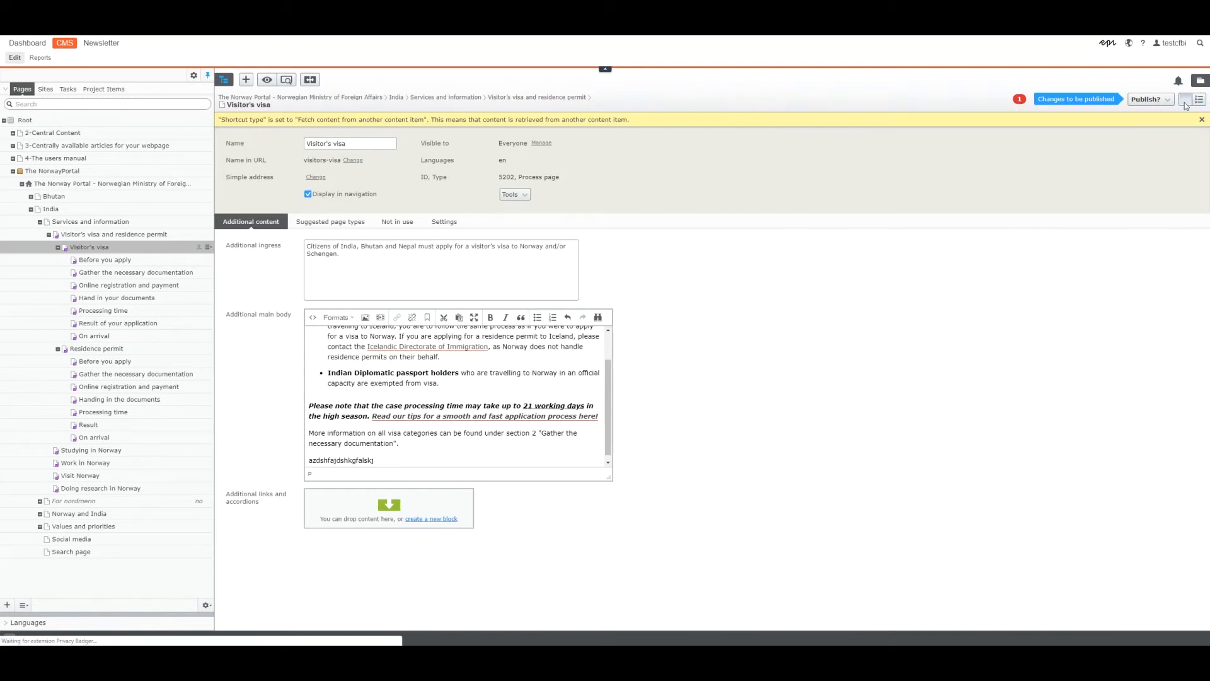
scroll(865, 426, down, 5)
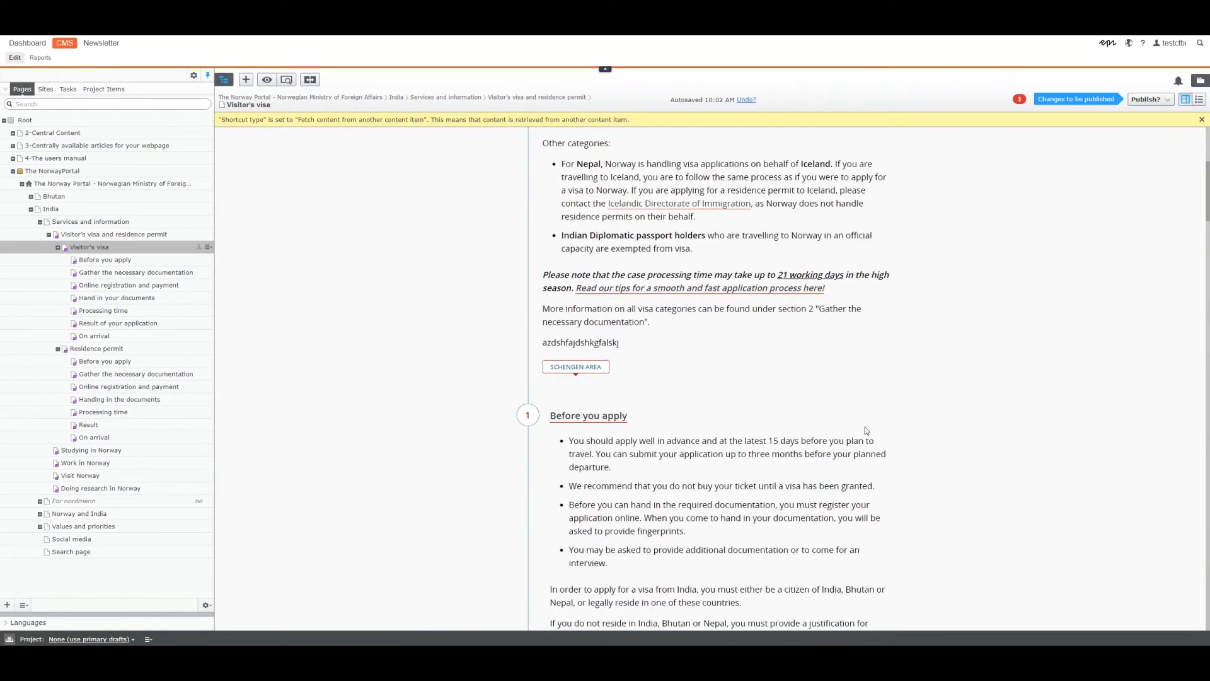
scroll(796, 386, up, 3)
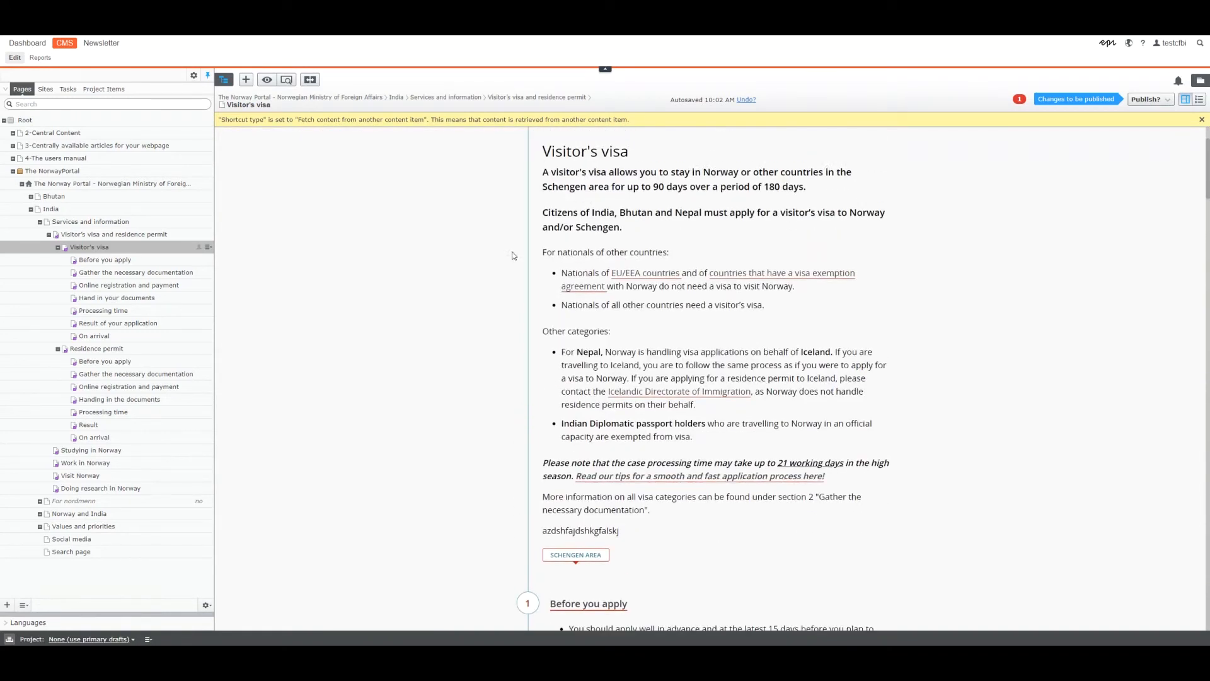
drag(620, 531, 565, 533)
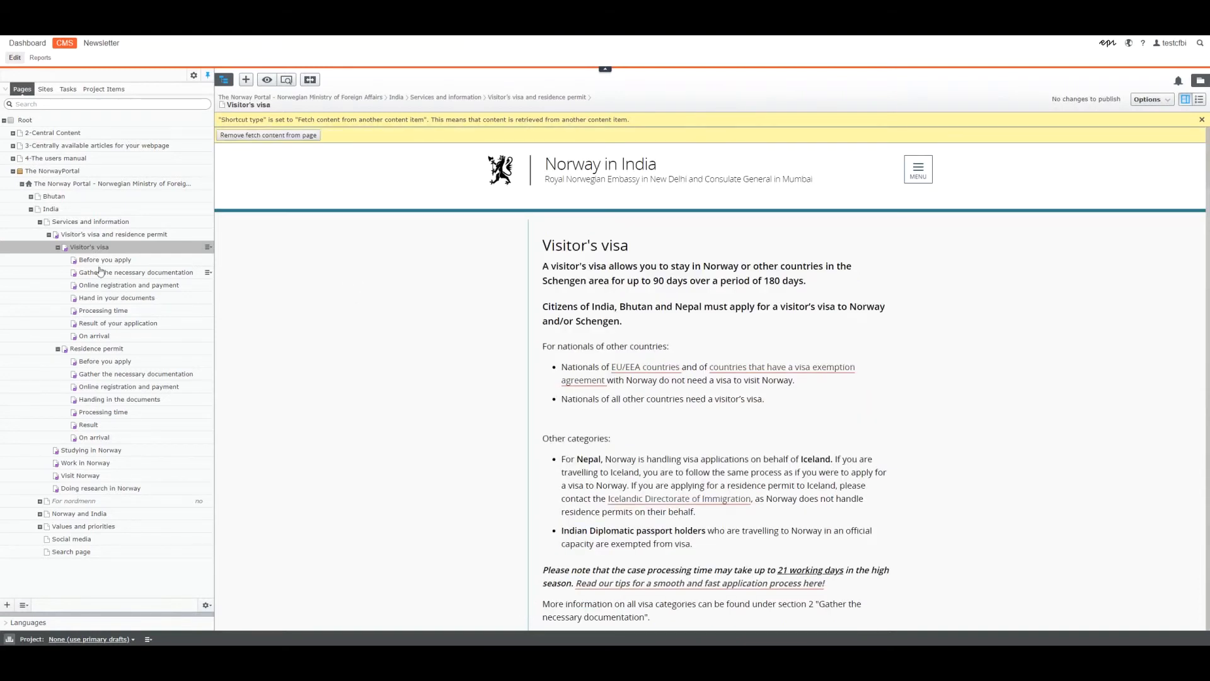
Find the Before you apply section on the Visitor's visa page, then compare that step page's on-page view with its properties.
scroll(558, 487, down, 1)
scroll(558, 487, down, 5)
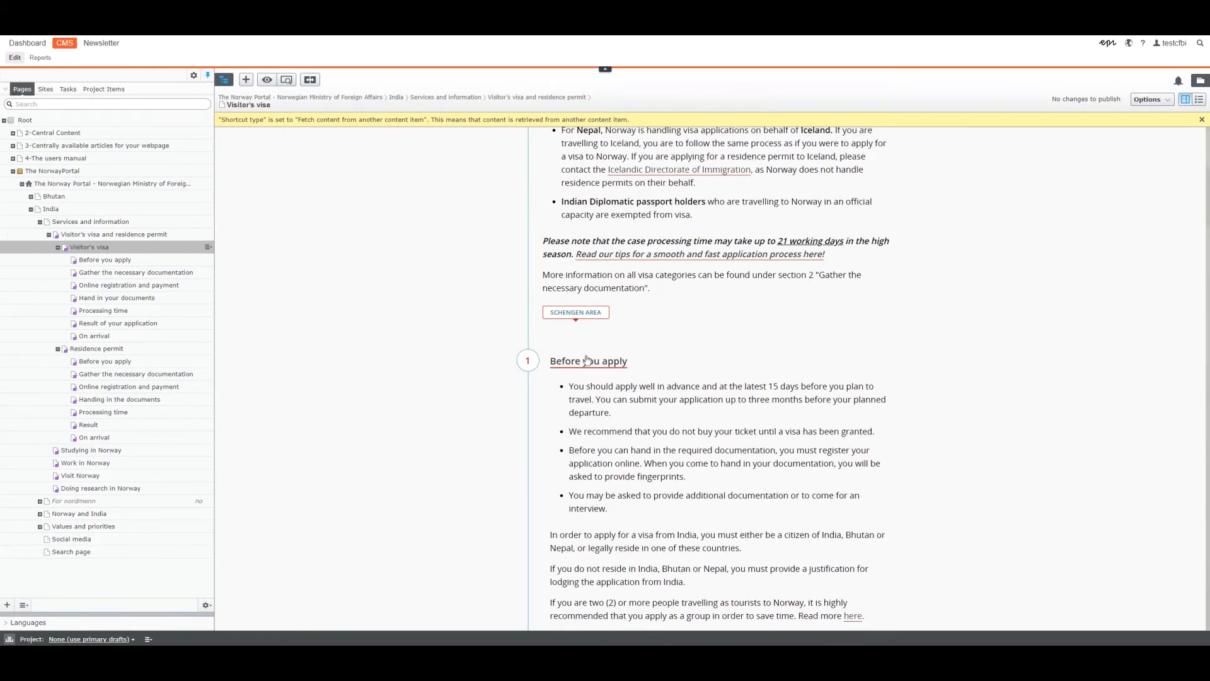
click(104, 262)
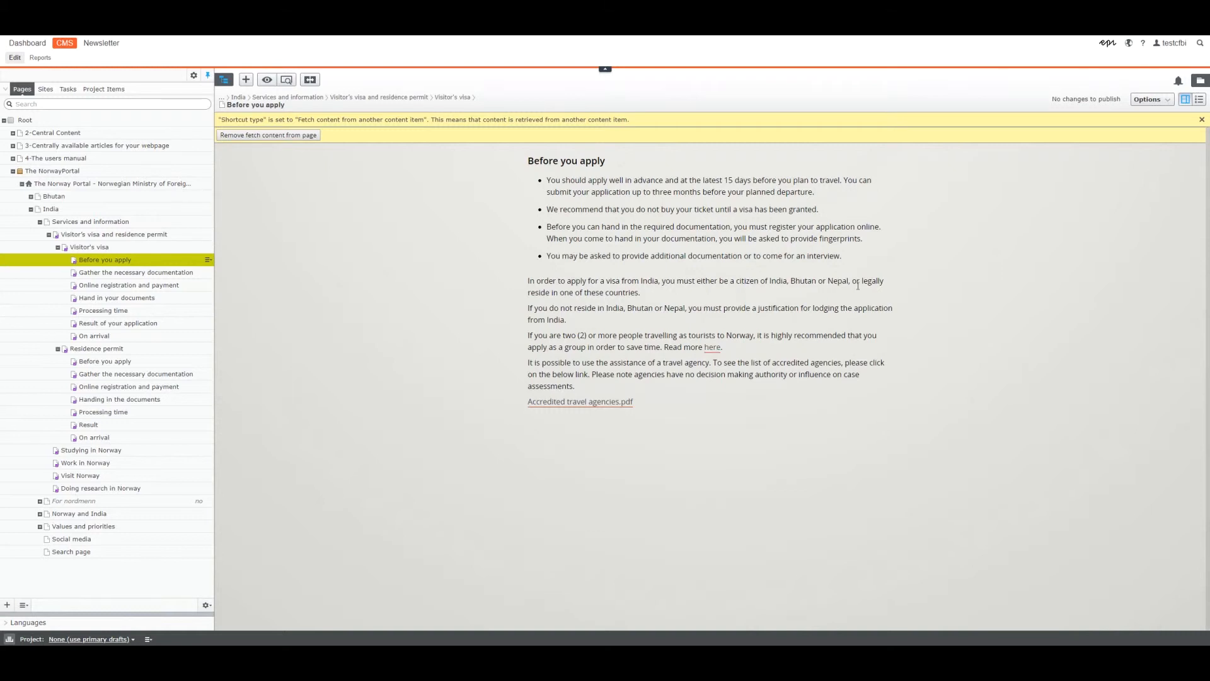
click(1199, 101)
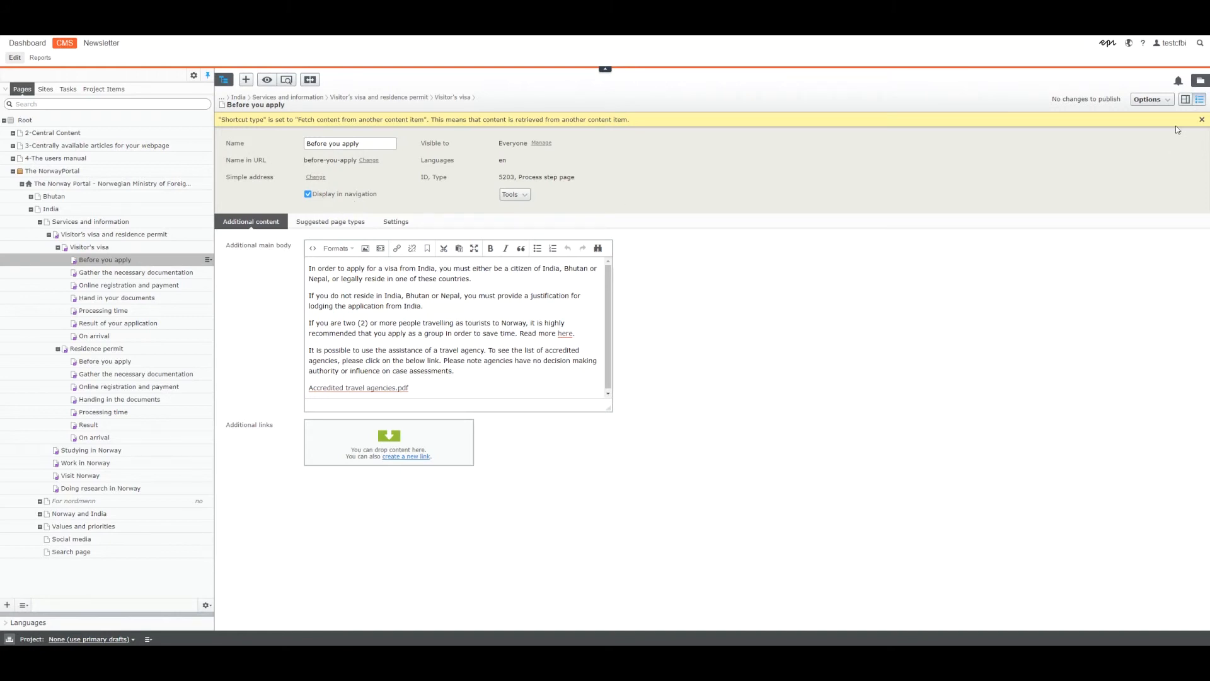
click(1185, 101)
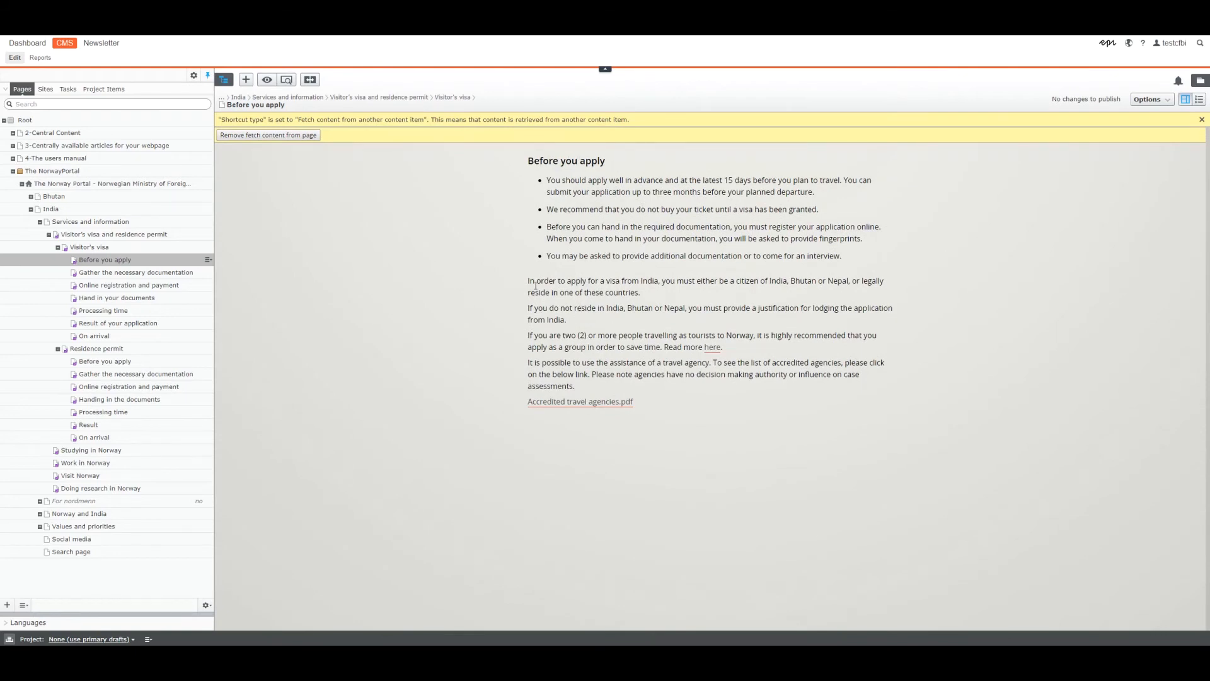
click(1200, 99)
Examine the local text in the Before you apply page's additional main body, enlarging the editor to show all of it.
drag(313, 275, 432, 387)
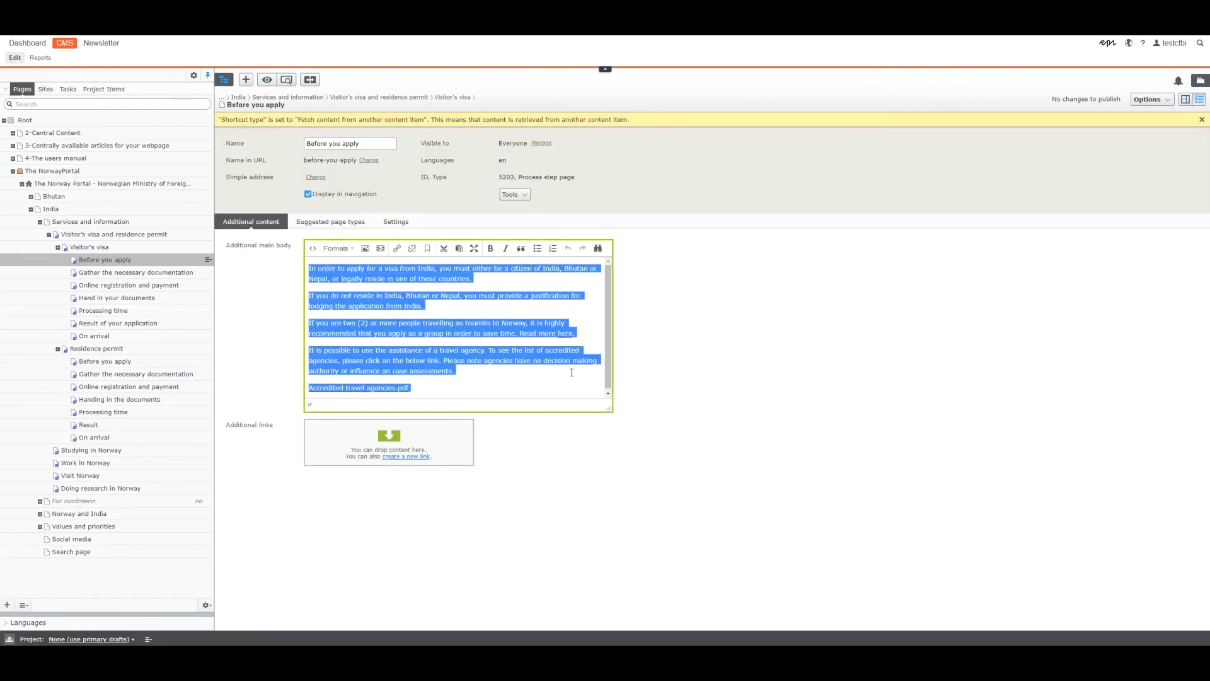
drag(608, 409, 704, 489)
click(475, 363)
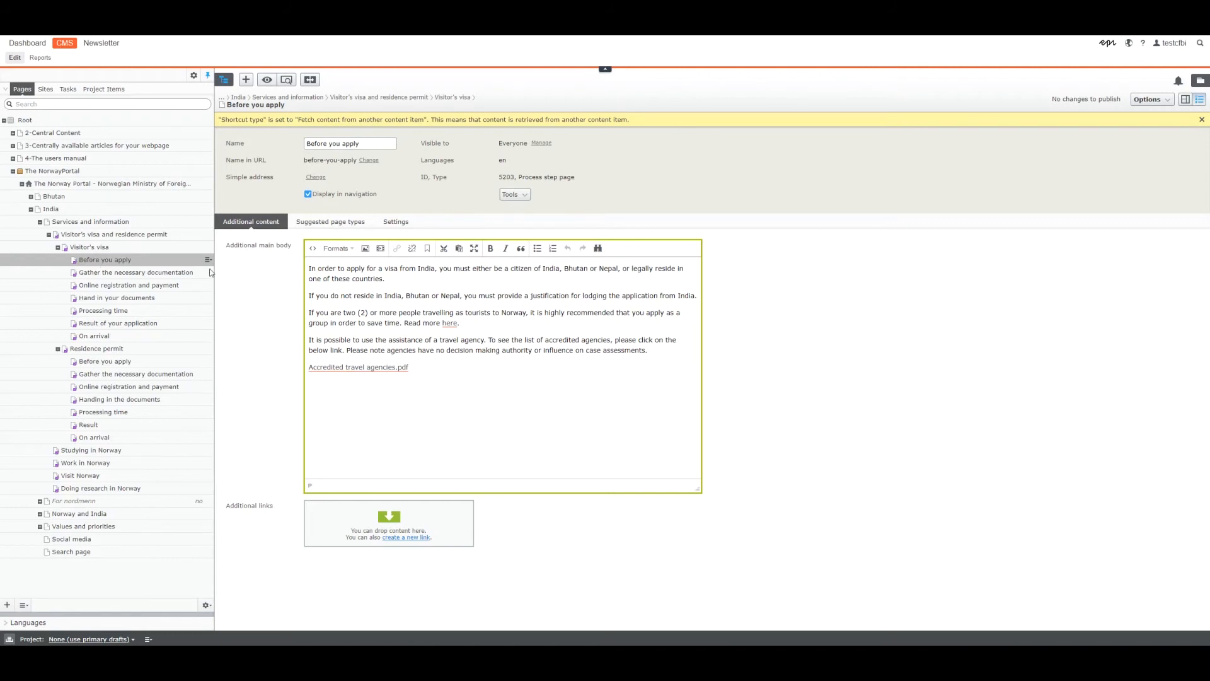
Examine the Visa Document Checklists block on the Gather the necessary documentation page in properties, on-page view and preview.
click(107, 275)
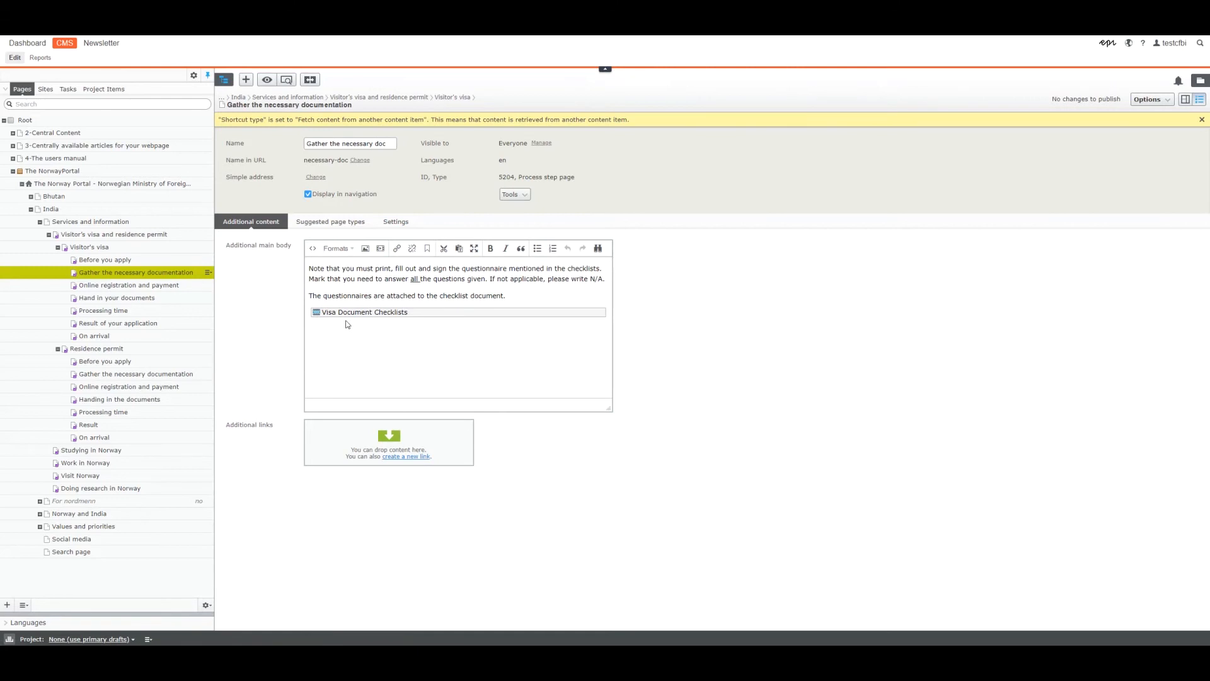
click(345, 313)
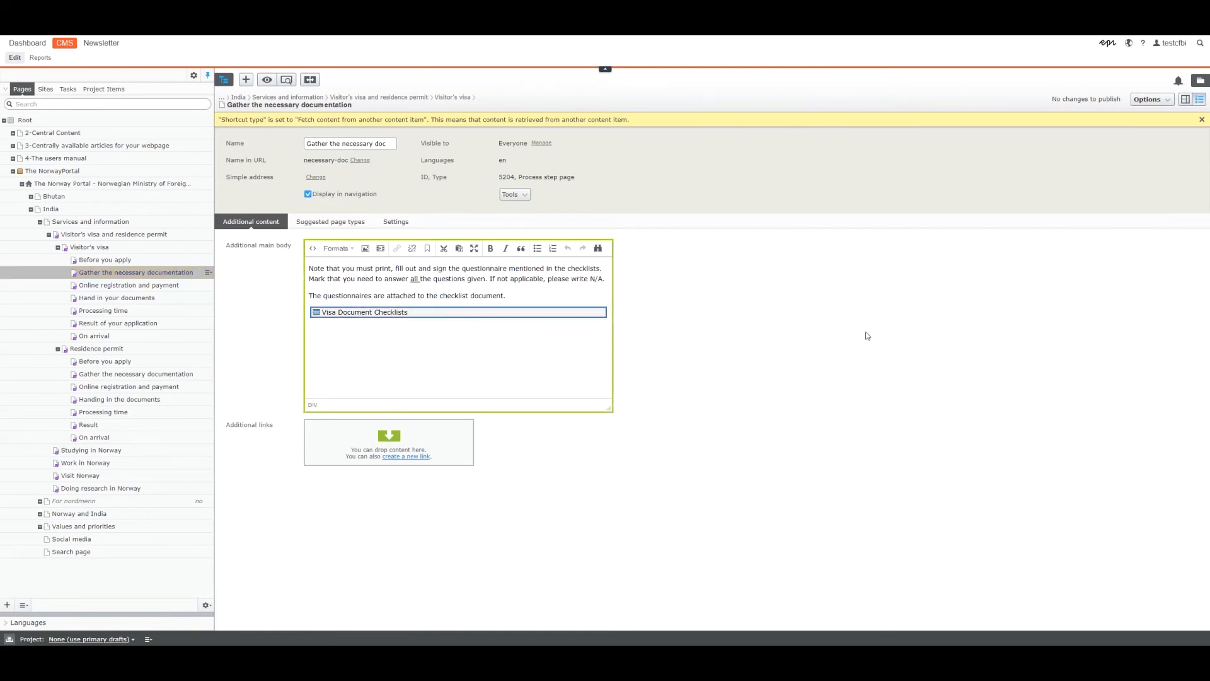
click(1186, 100)
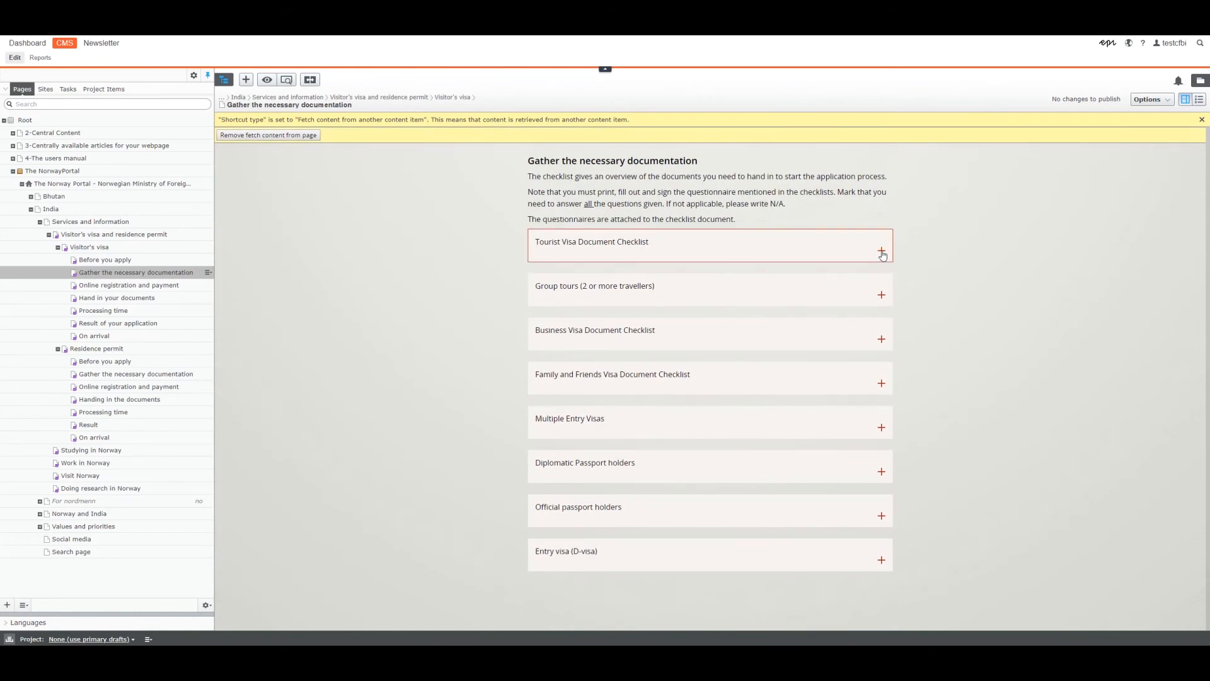
click(286, 80)
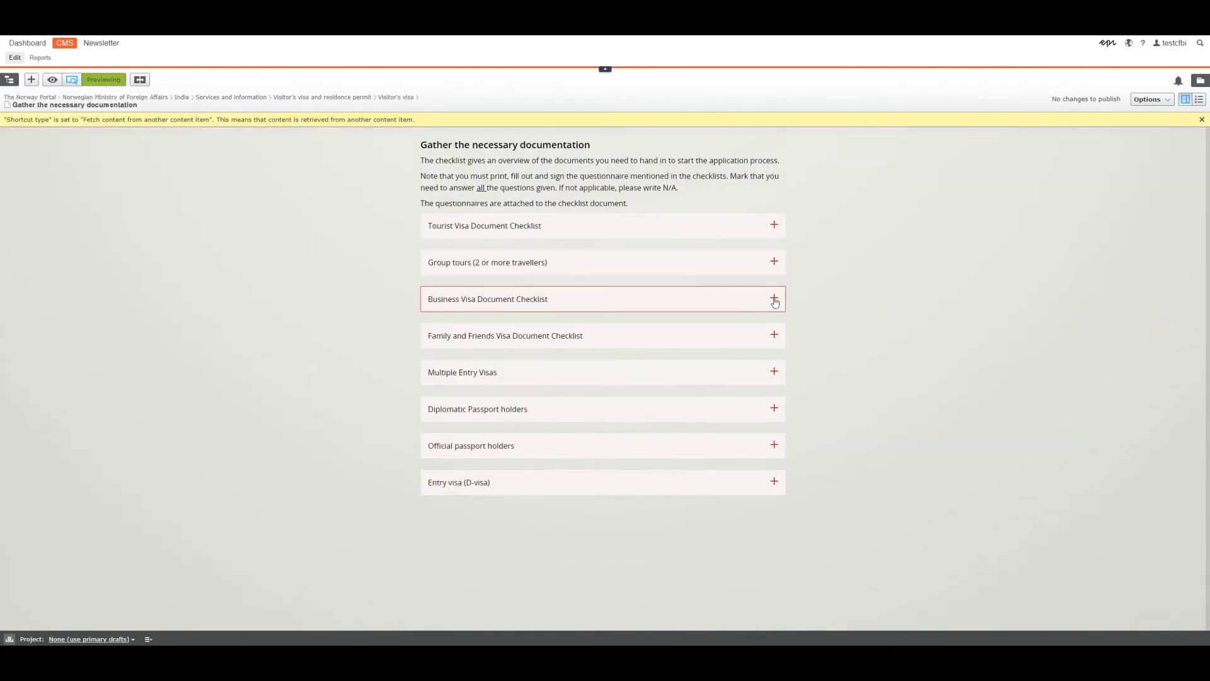
click(73, 81)
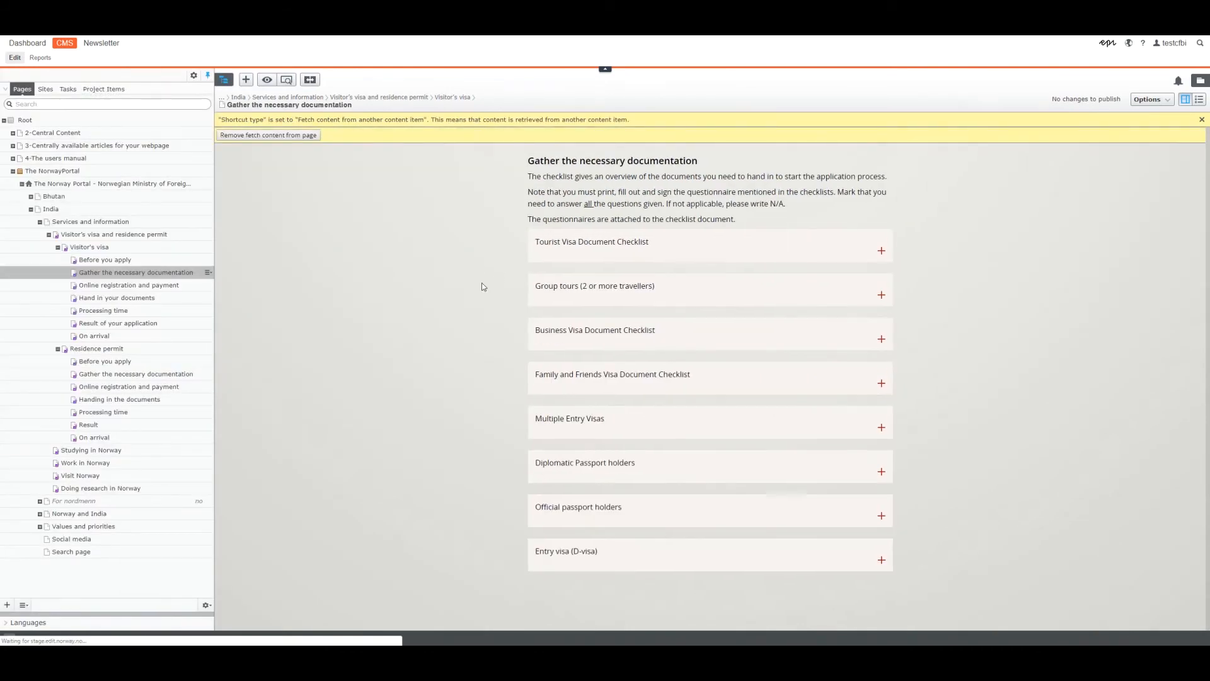
click(1199, 99)
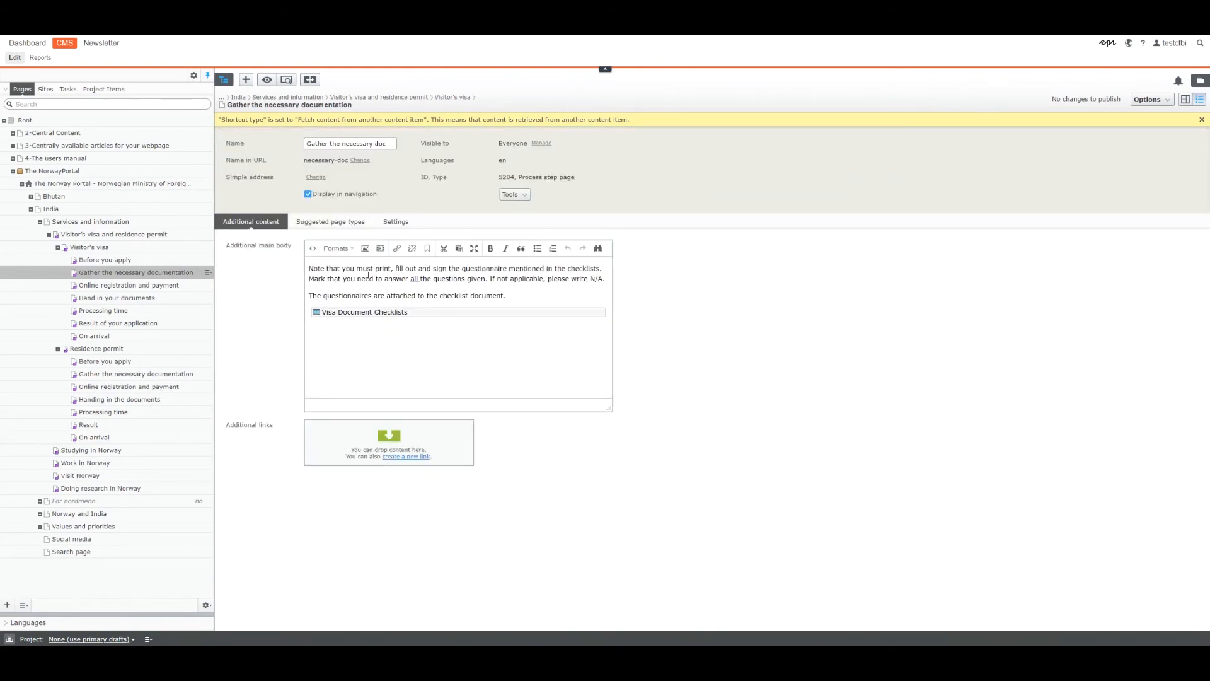
Review the additional content of the remaining Visitor's visa step pages, from Online registration and payment through On arrival.
click(139, 285)
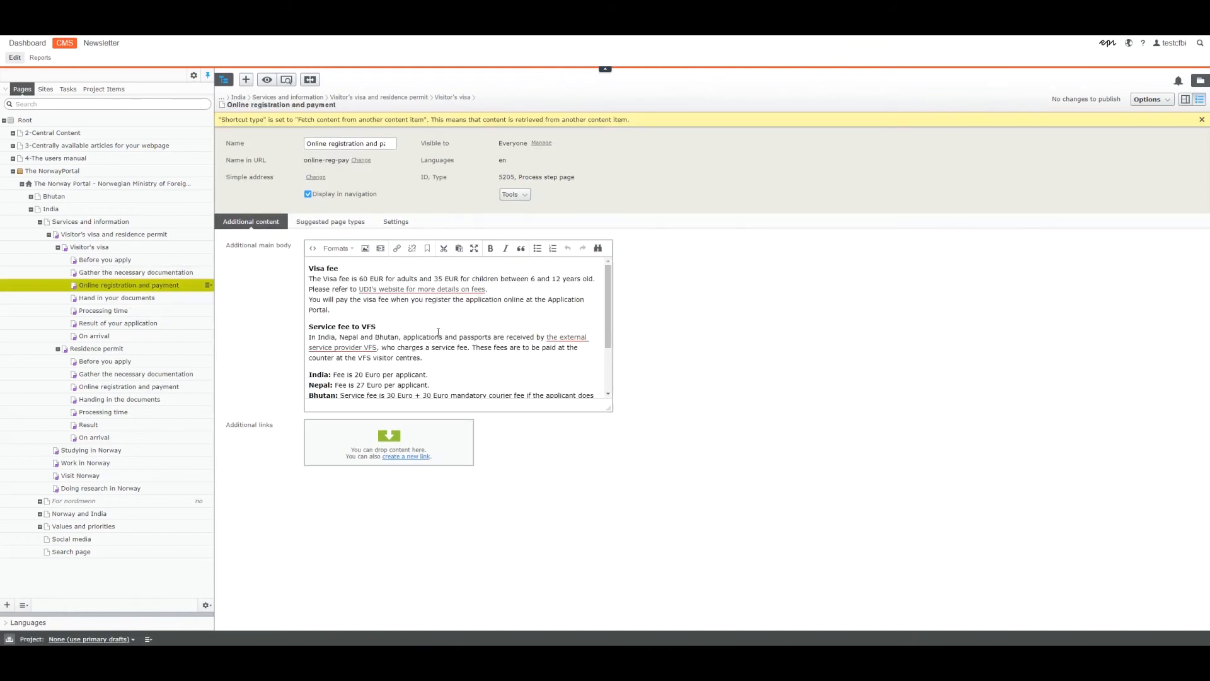
scroll(520, 335, down, 3)
drag(610, 409, 606, 514)
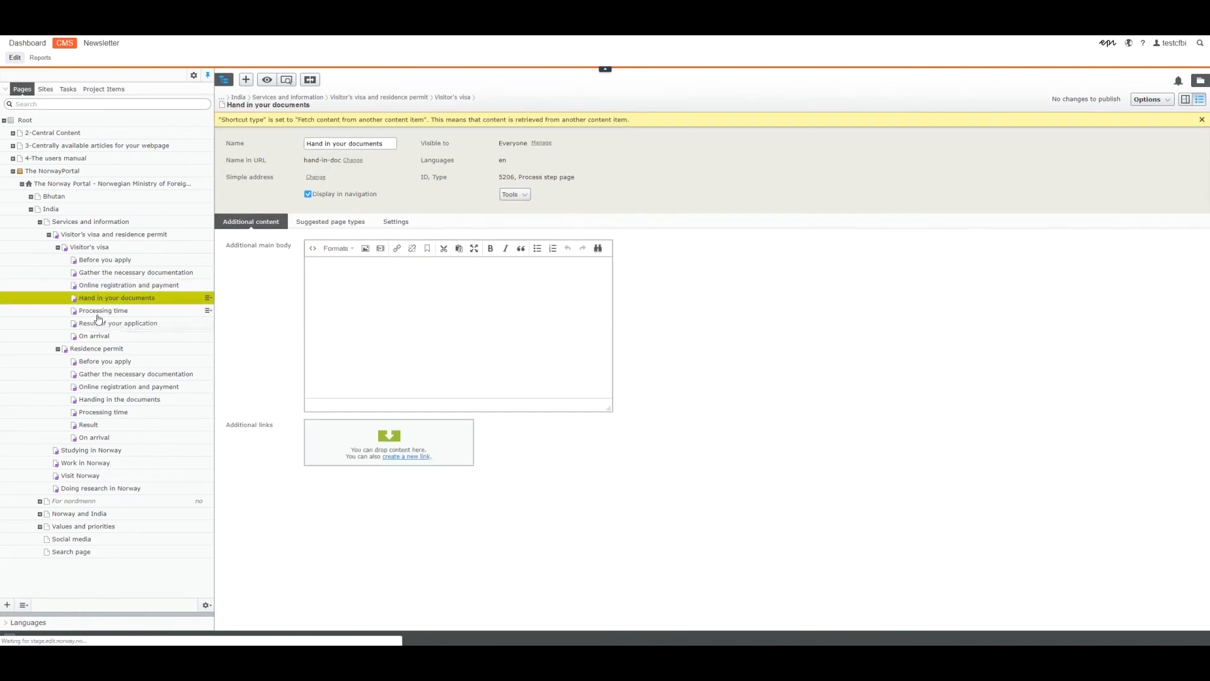
click(101, 311)
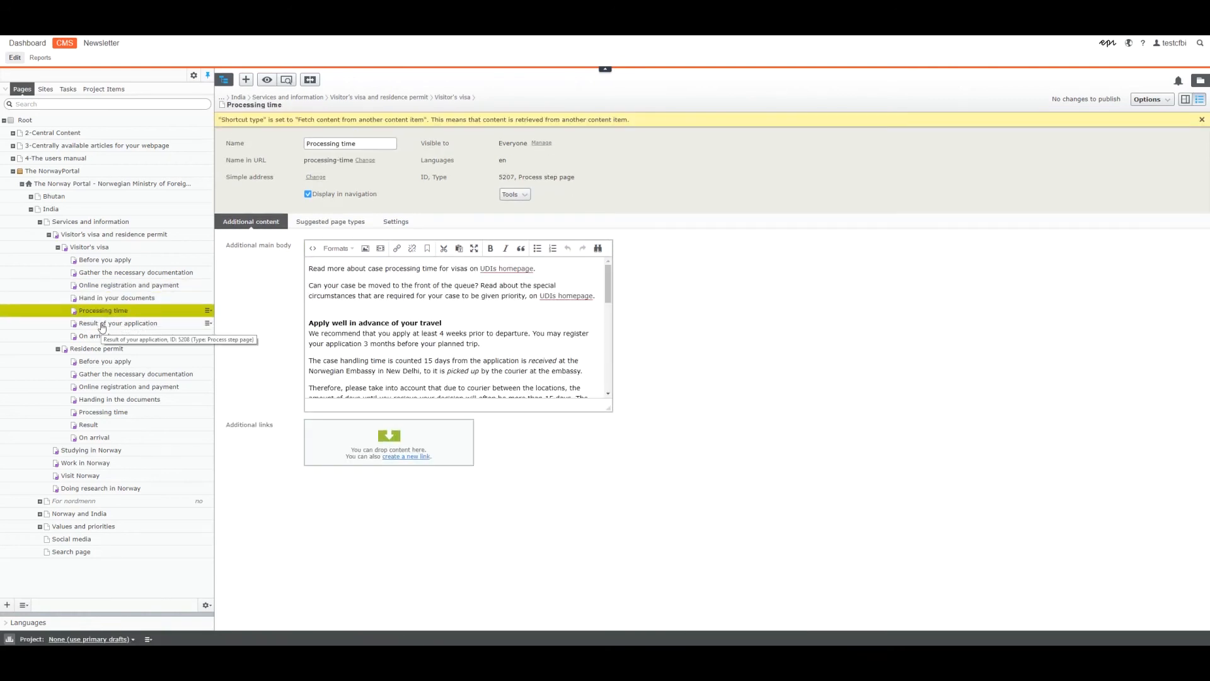
click(102, 325)
click(90, 337)
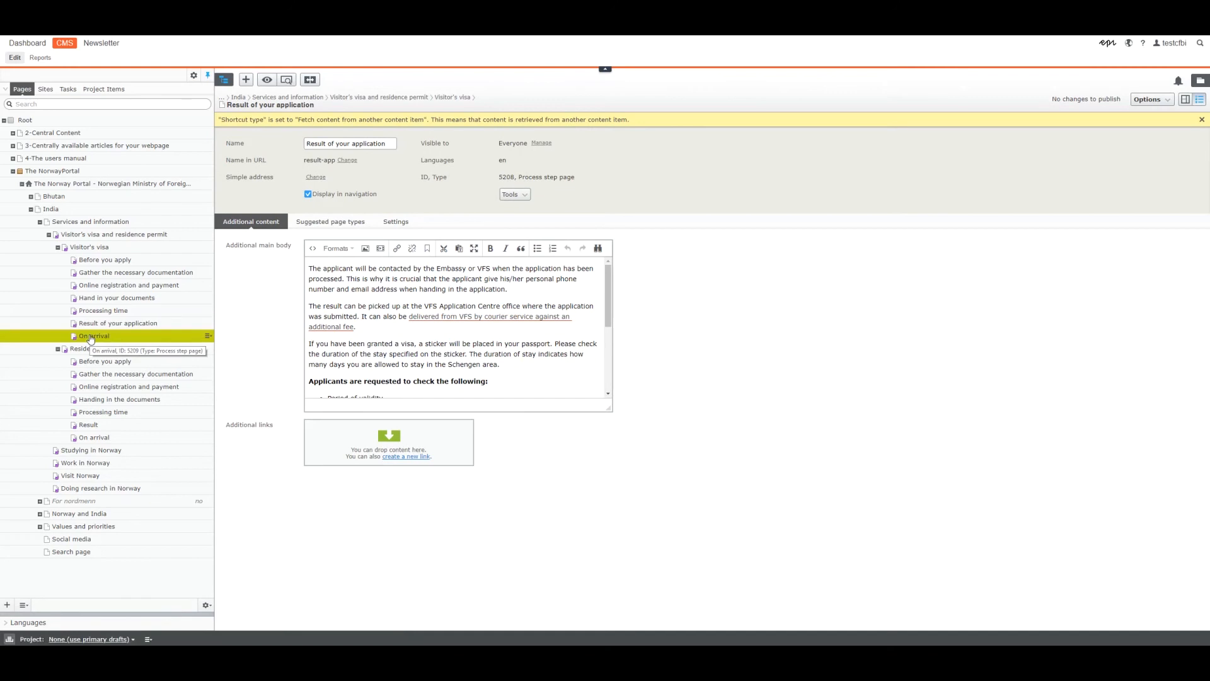
Collapse the Visitor's visa and Residence permit branches in the page tree and examine the Residence permit page's additional content.
click(57, 247)
click(57, 260)
click(94, 257)
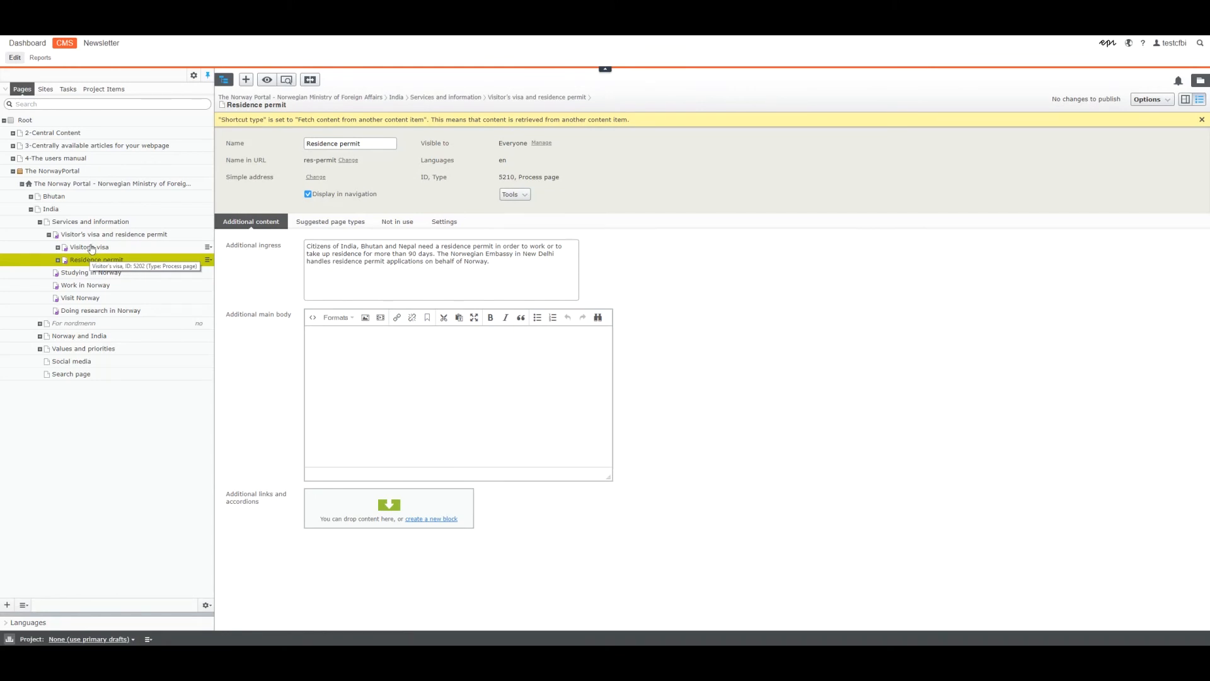
click(49, 234)
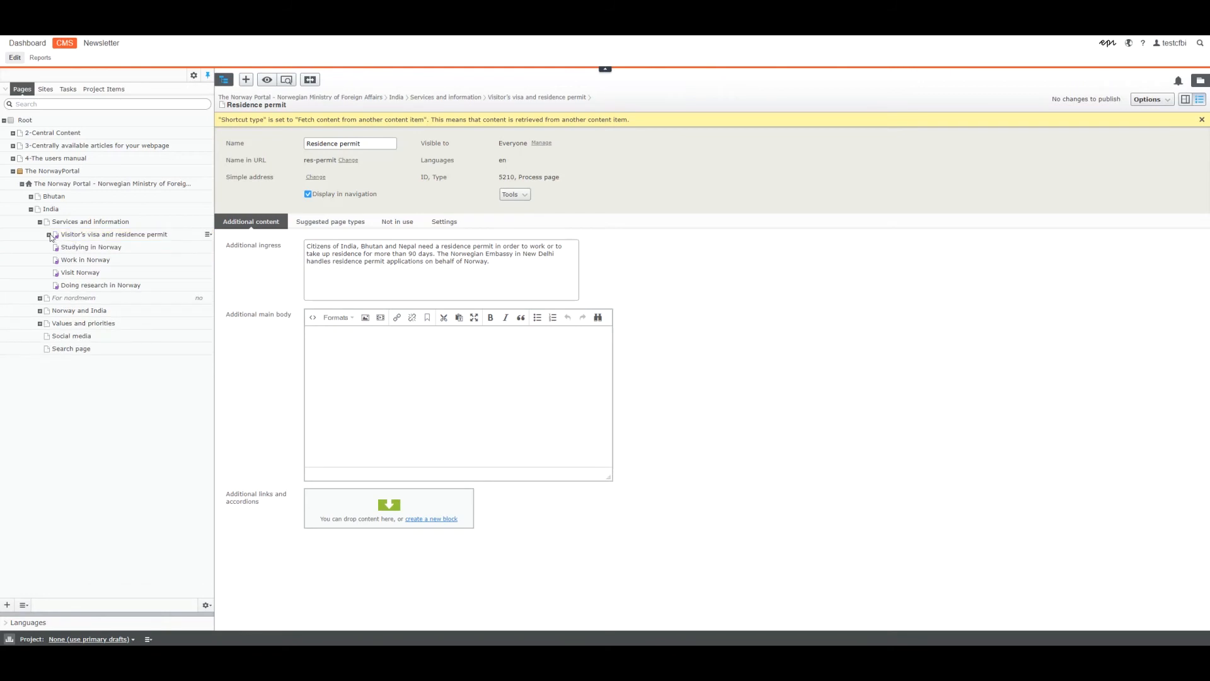
click(49, 234)
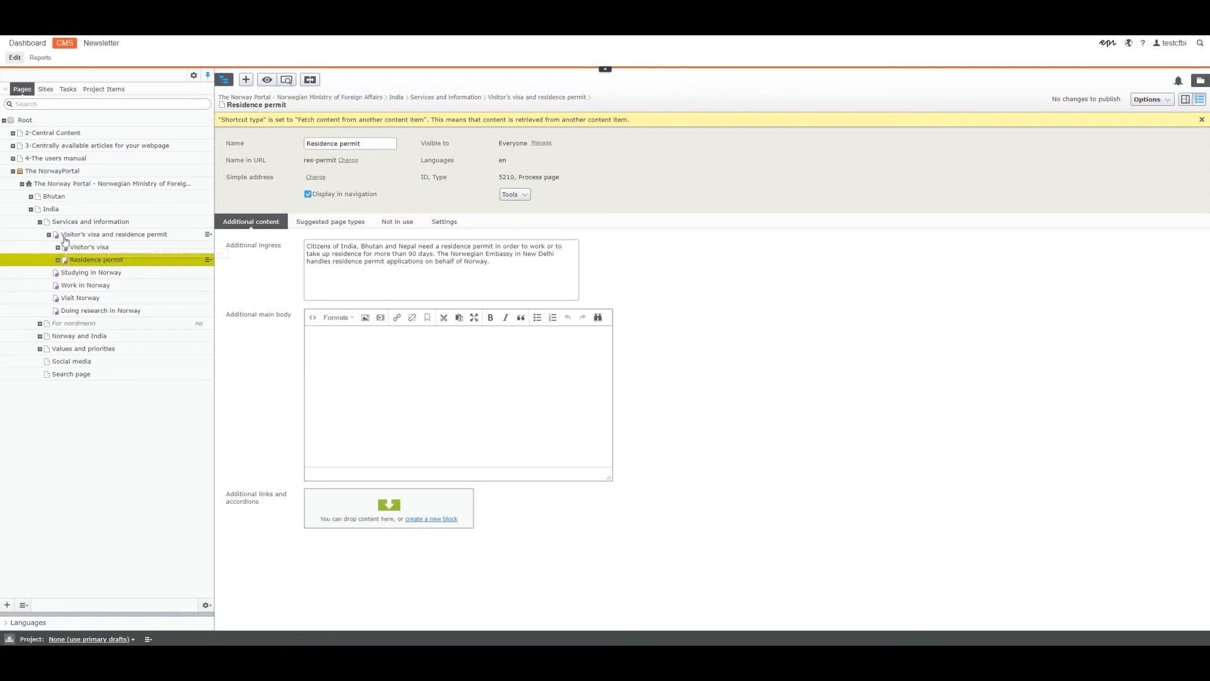
Review the Visitor's visa page's additional content and its child pages, then open the Residence permit page again.
click(95, 247)
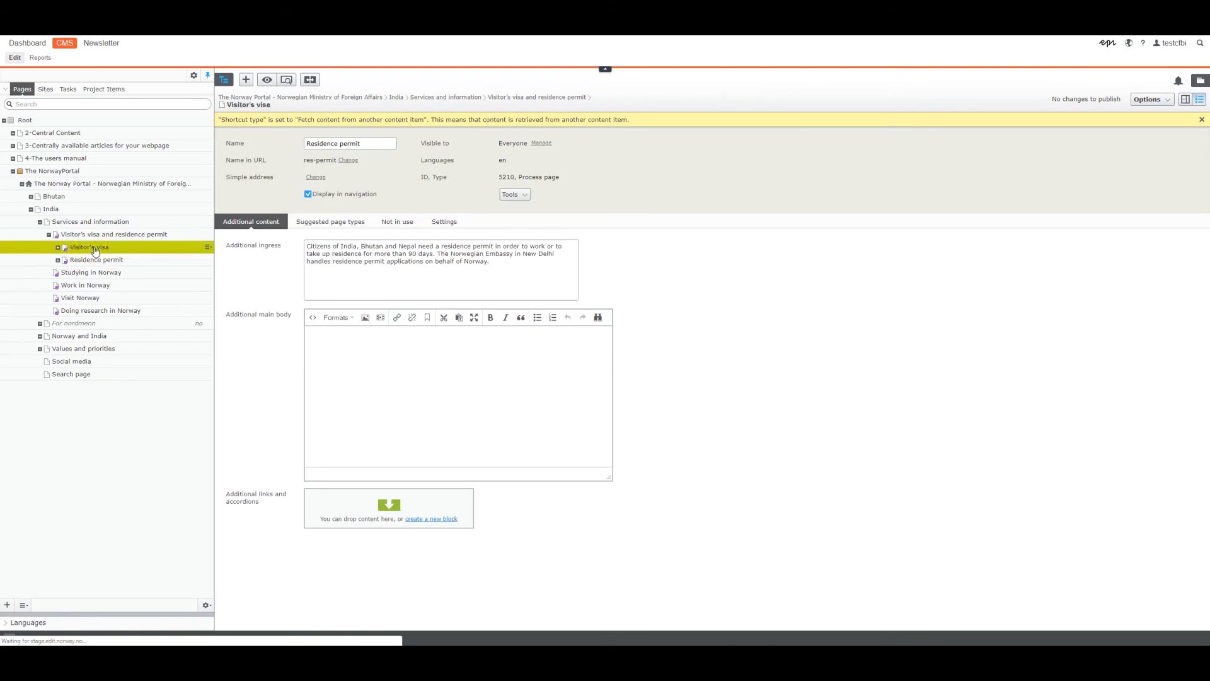
click(58, 247)
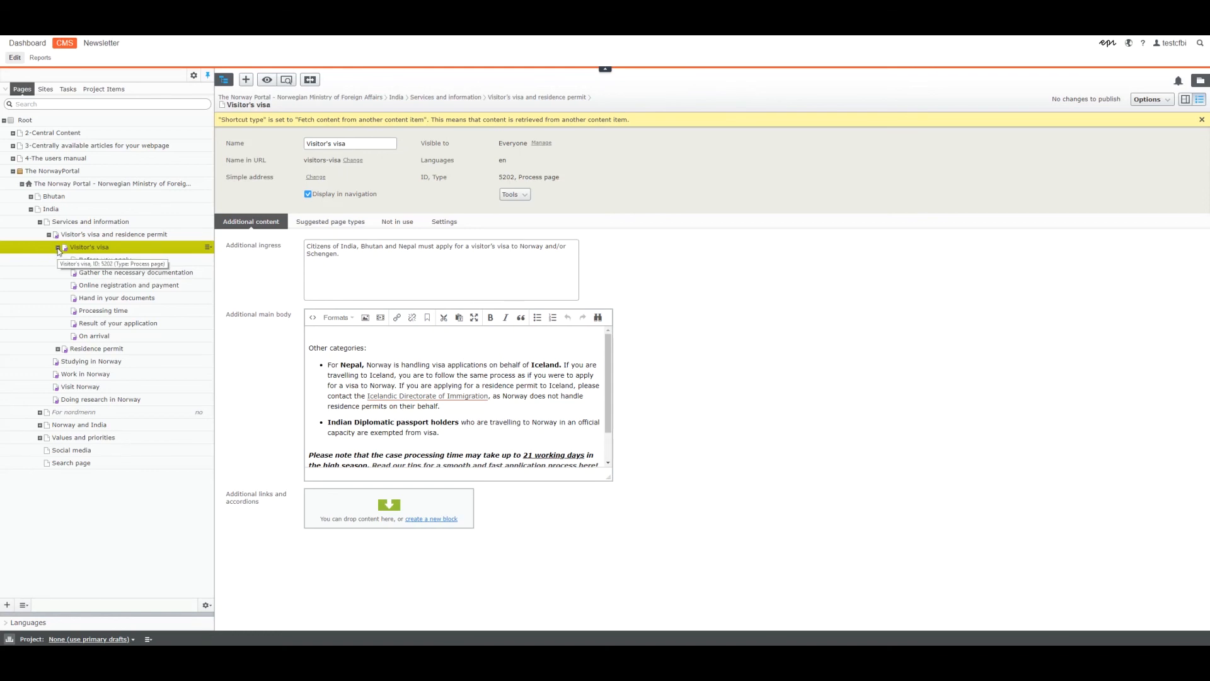
click(58, 247)
click(88, 260)
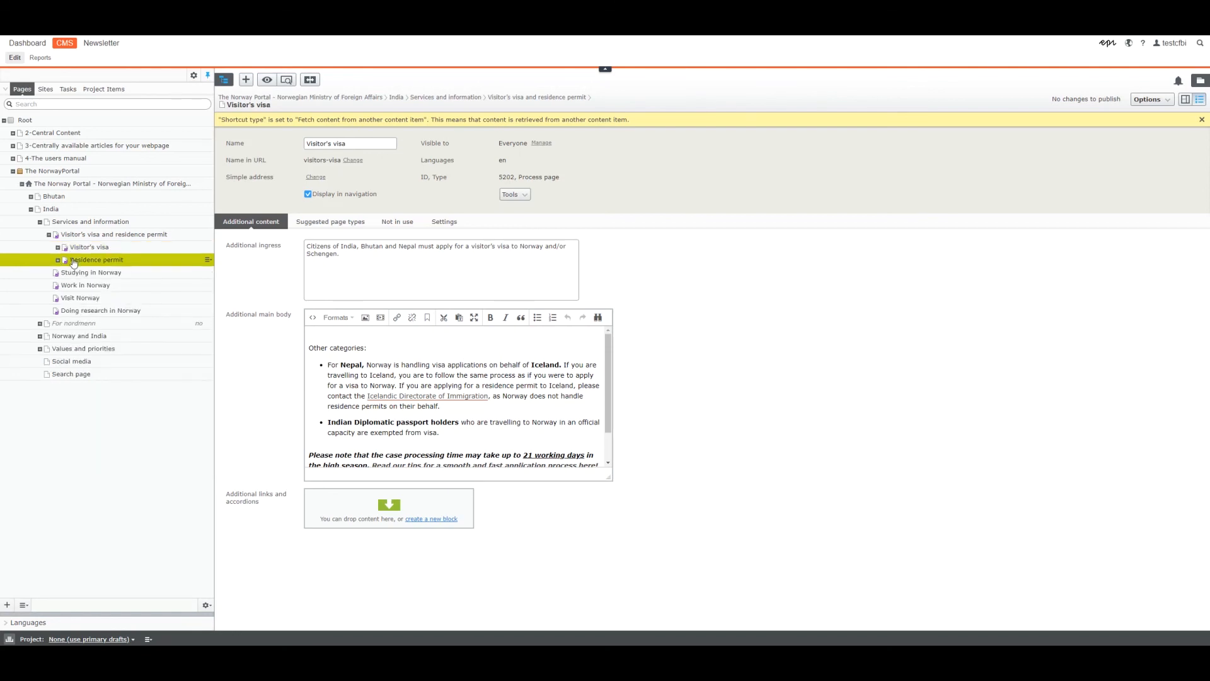